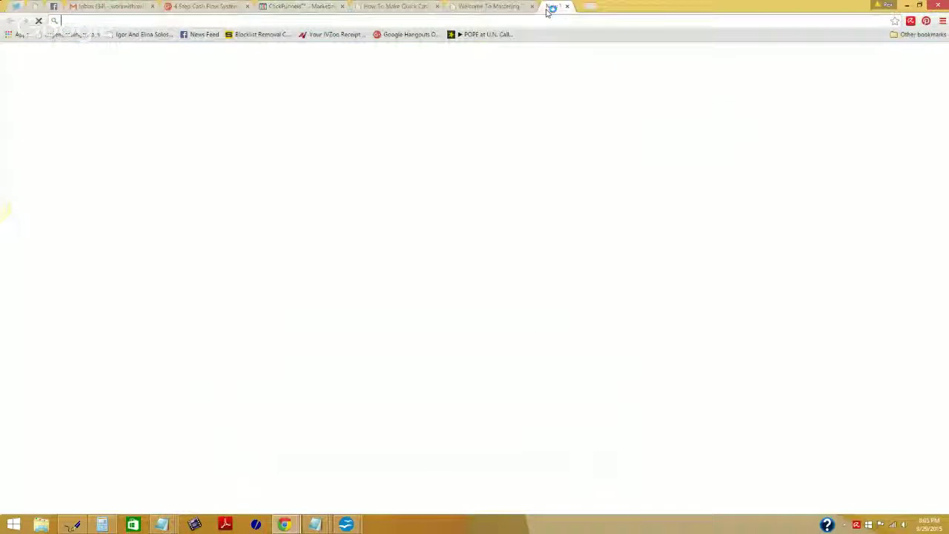
type("weatherwww.google")
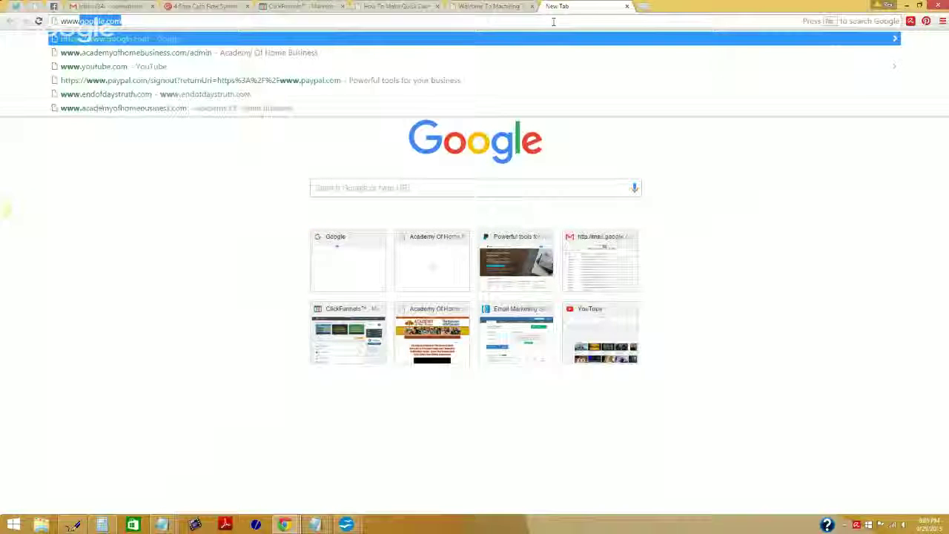
key("Return")
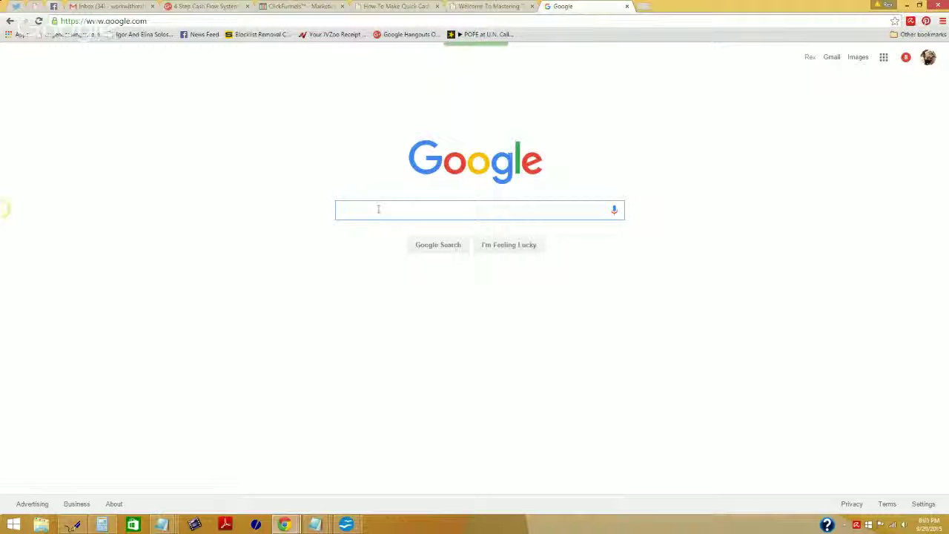
type("weigh")
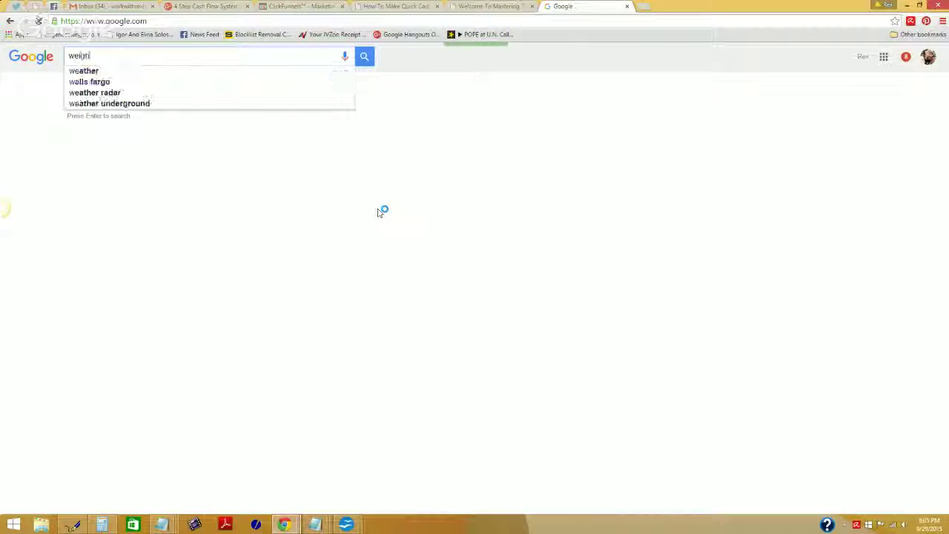
type("t loss before a")
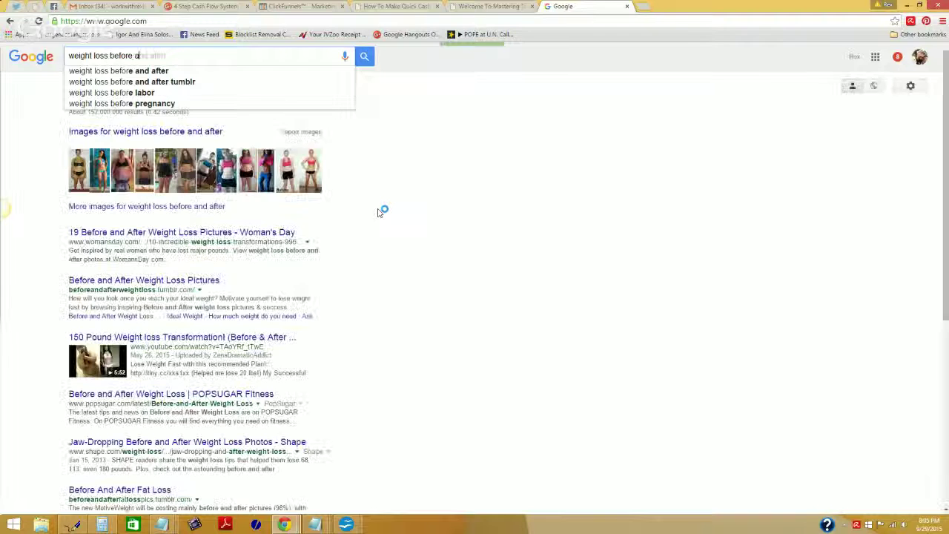
type("nd after")
key("Return")
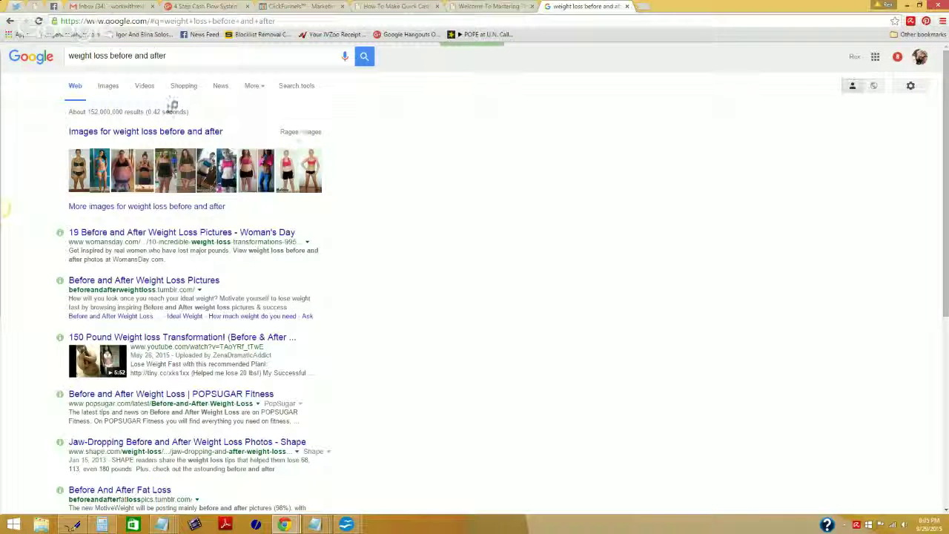
left_click(109, 87)
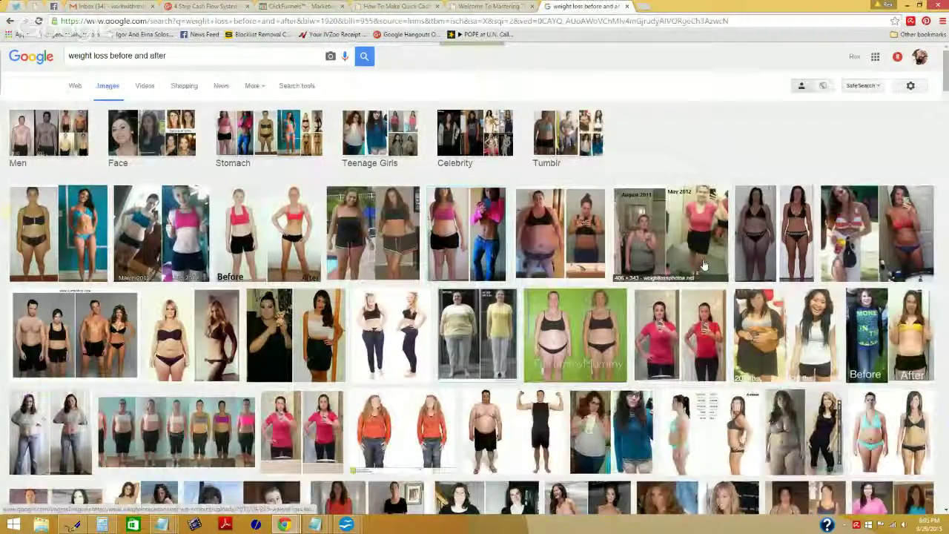
Filter the image results by usage rights to those labeled for reuse.
scroll(704, 264, "down", 15)
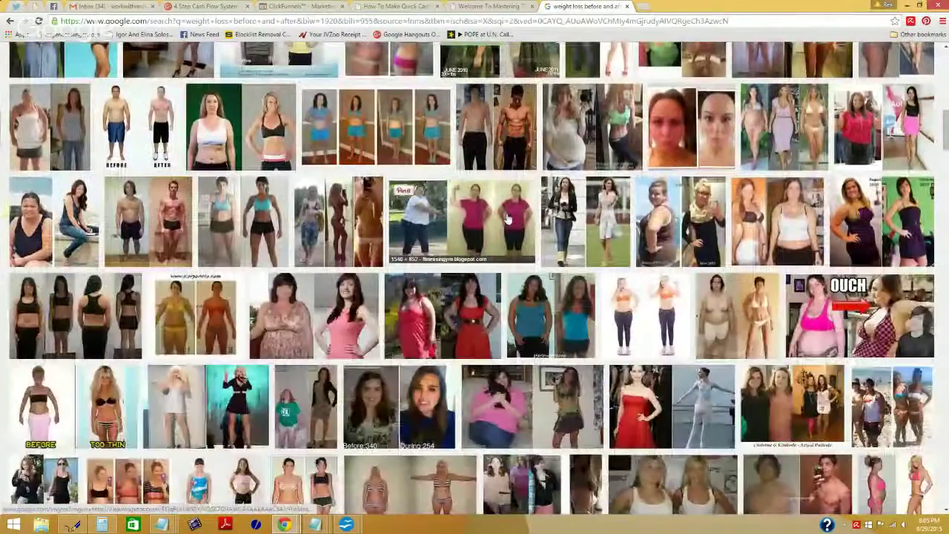
scroll(508, 218, "down", 5)
scroll(605, 294, "up", 8)
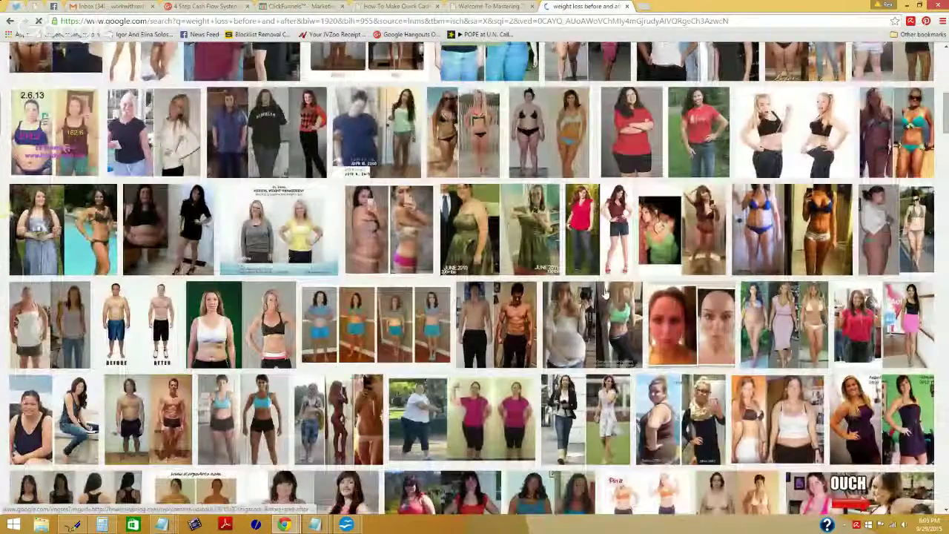
scroll(605, 294, "up", 12)
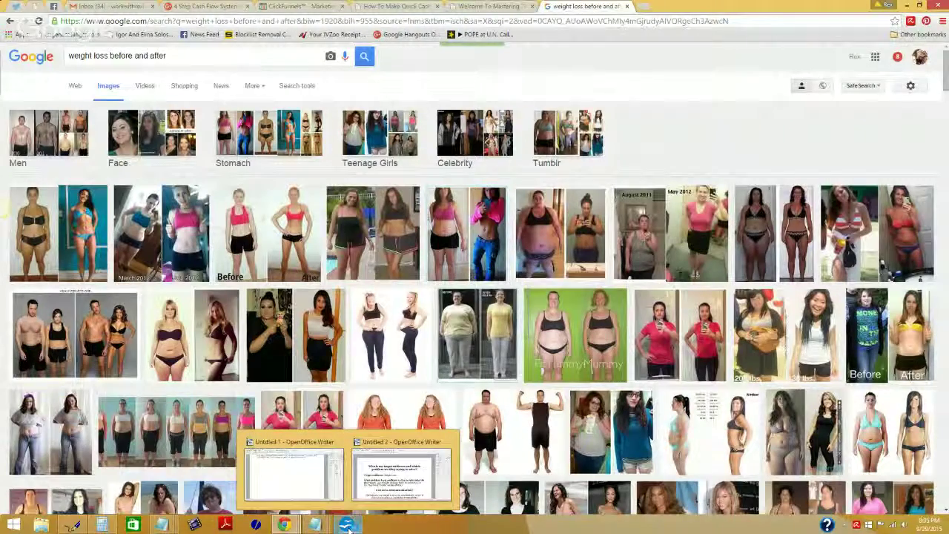
left_click(295, 86)
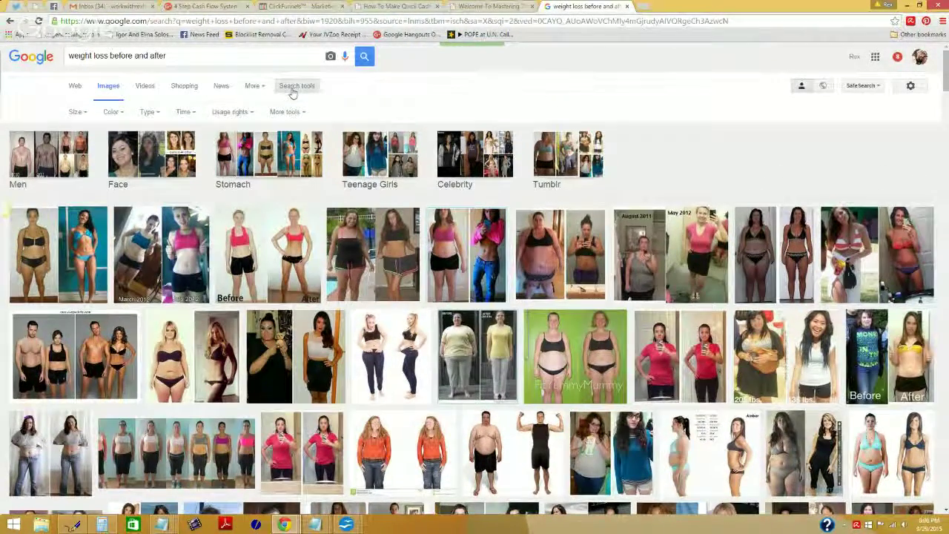
left_click(233, 112)
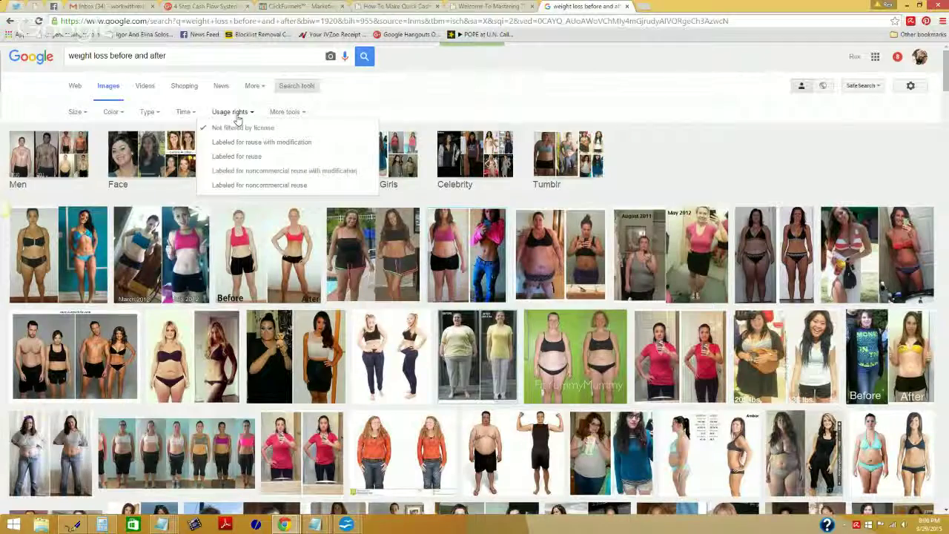
left_click(234, 129)
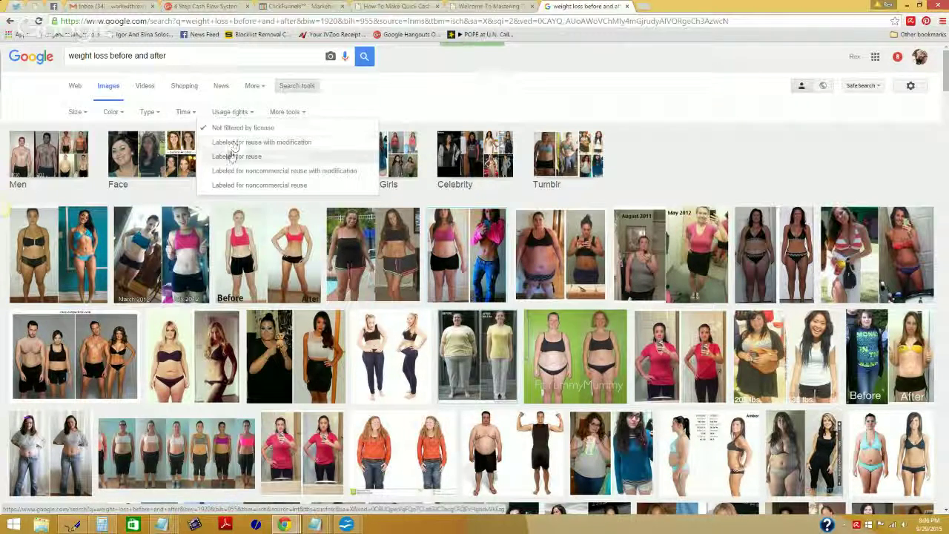
left_click(229, 159)
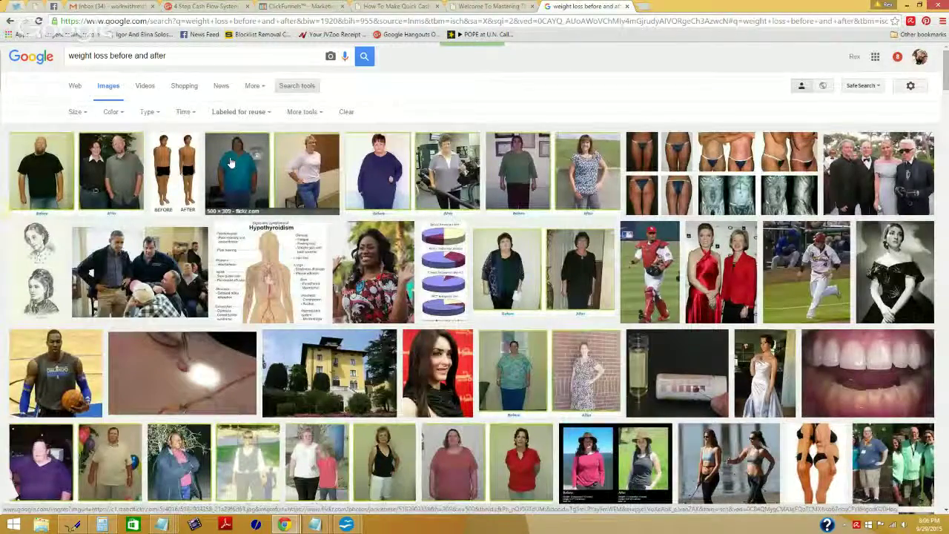
Change the usage rights filter to images labeled for reuse with modification.
scroll(229, 162, "down", 3)
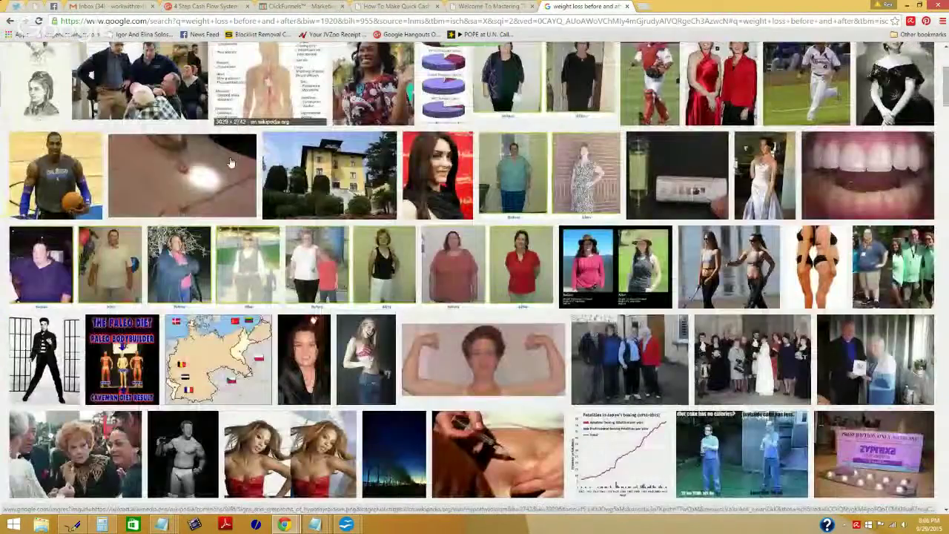
scroll(230, 162, "down", 2)
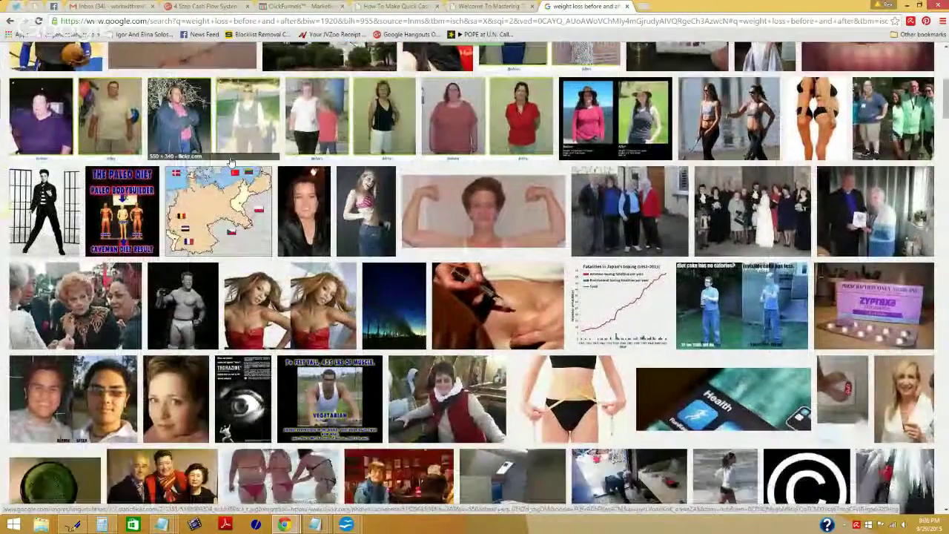
scroll(229, 162, "down", 5)
scroll(289, 202, "up", 10)
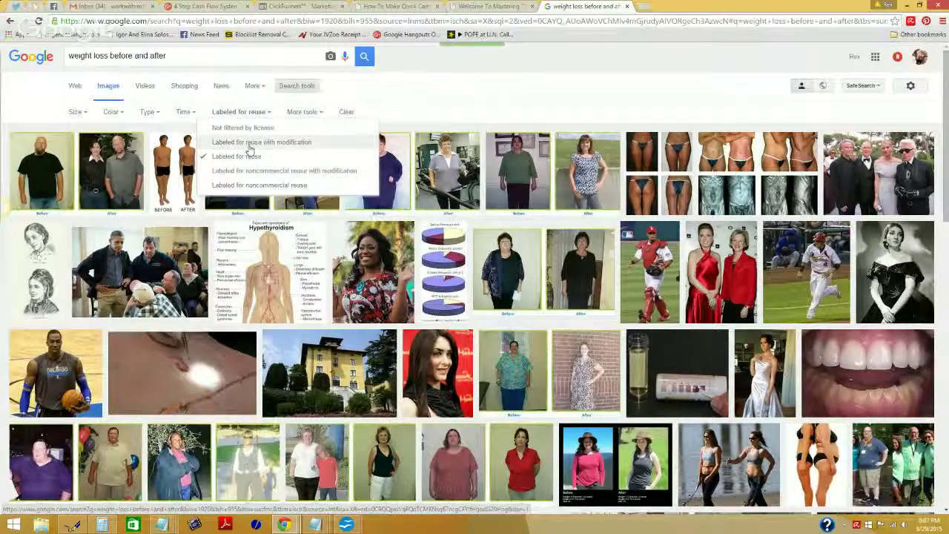
left_click(252, 143)
Preview the Flickr weight-loss-pills image of two women back to back and start saving it to the Desktop.
scroll(300, 198, "down", 4)
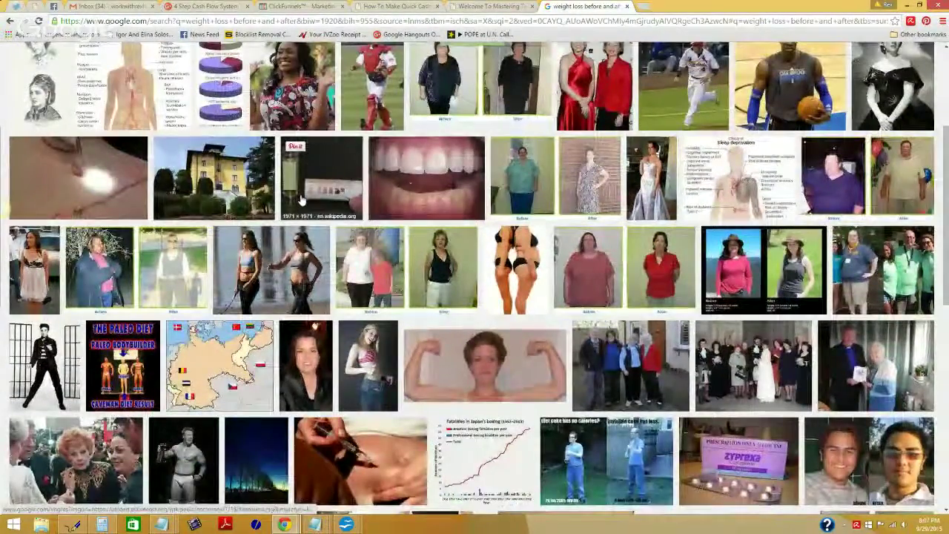
left_click(518, 268)
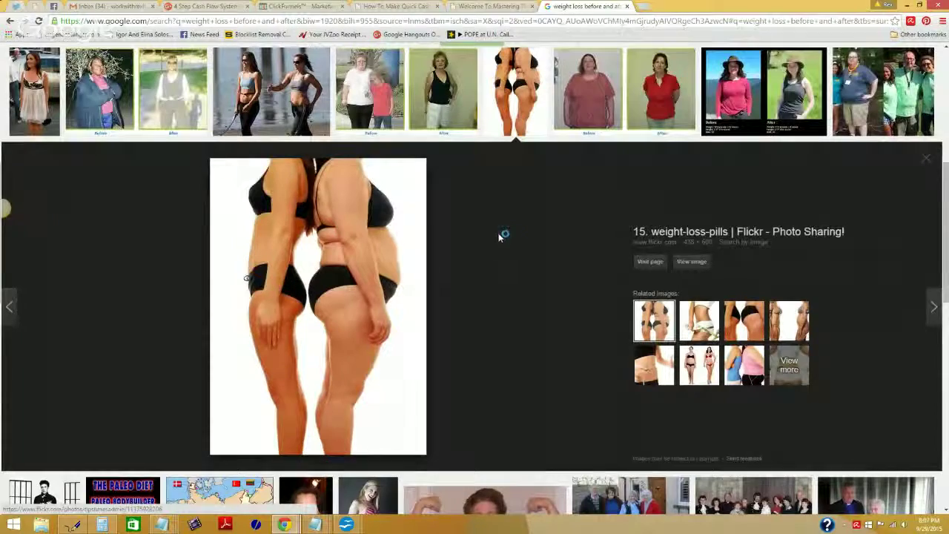
right_click(317, 185)
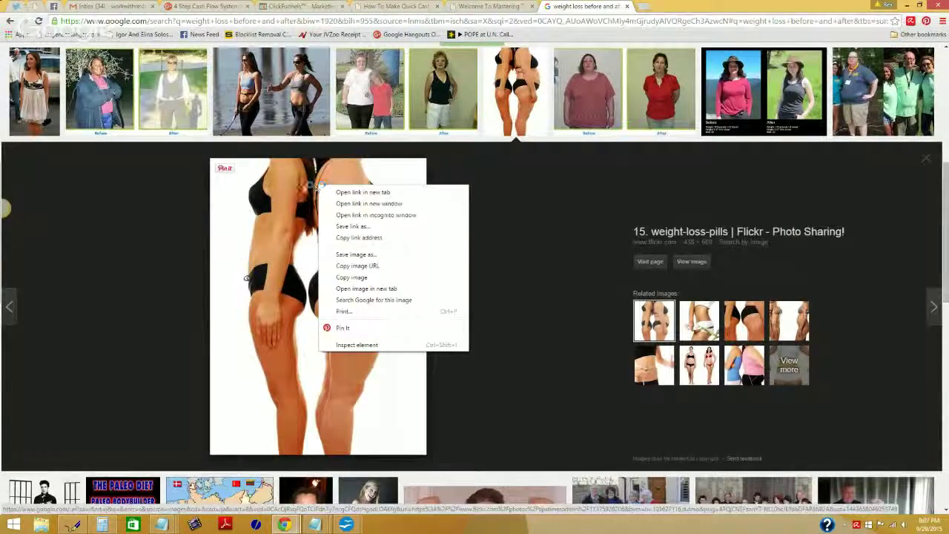
left_click(371, 255)
left_click(41, 69)
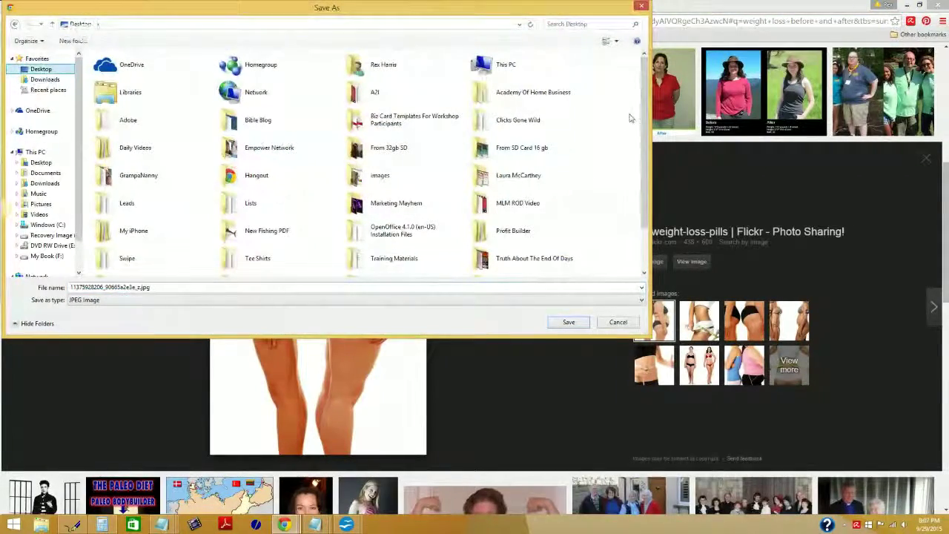
Create a new folder named "Weight Loss Blog" on the Desktop from the save dialog.
scroll(638, 226, "down", 1)
right_click(552, 254)
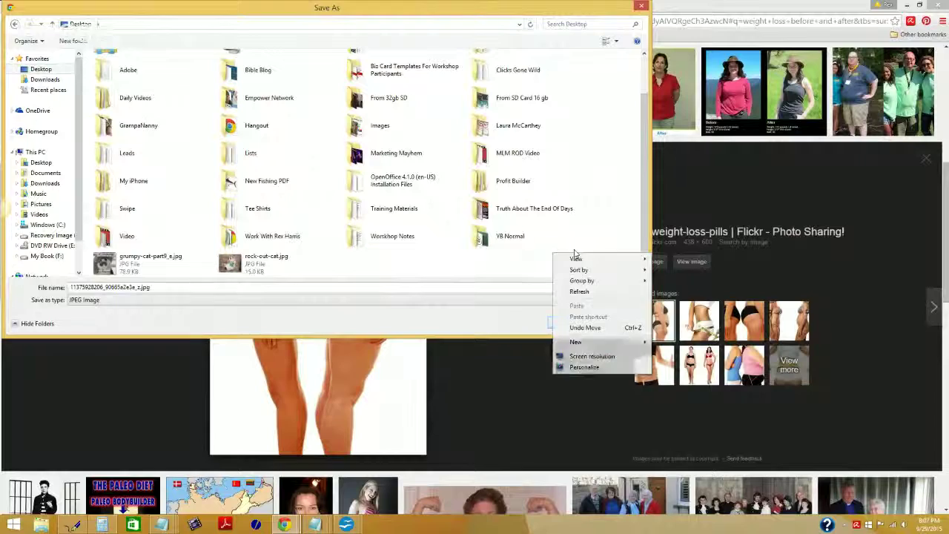
mouse_move(575, 343)
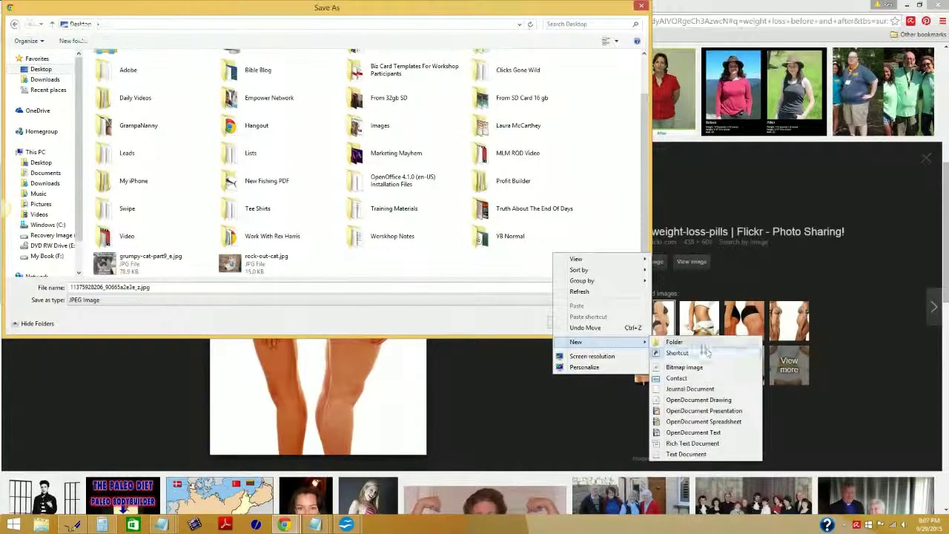
left_click(702, 345)
type("Weight Loss")
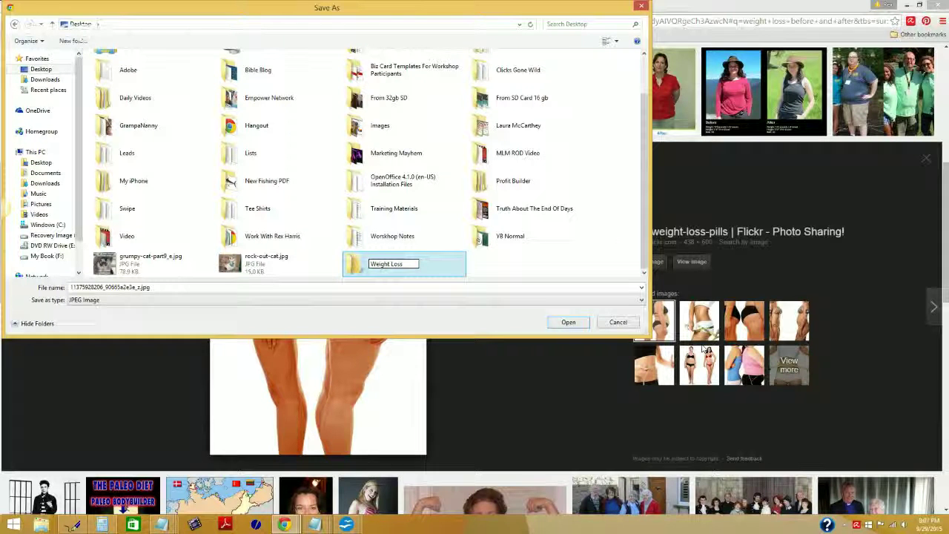
type("Blko")
key("BackSpace")
type("g")
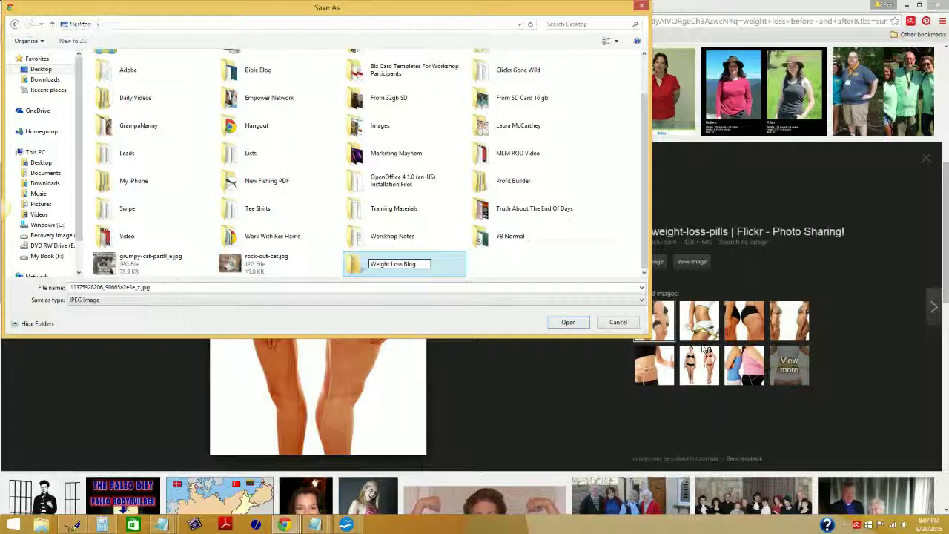
left_click(552, 265)
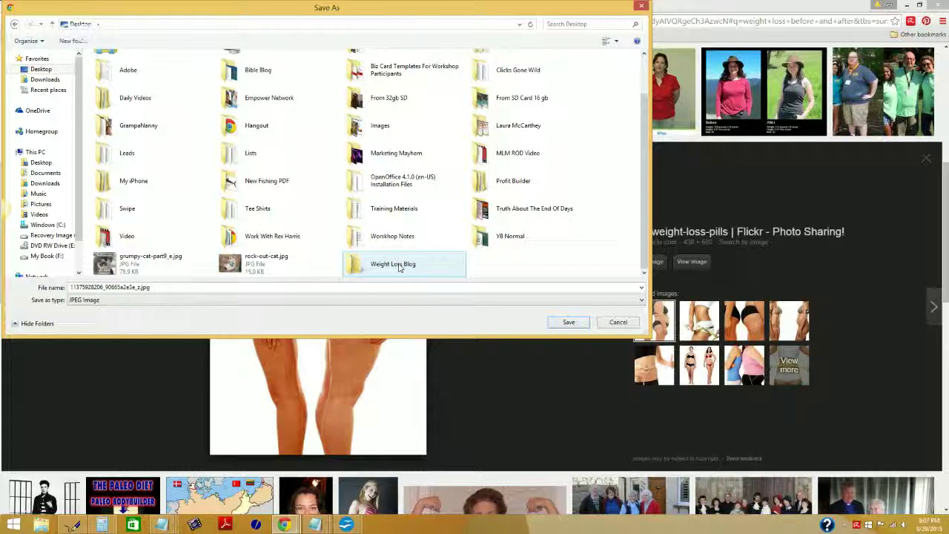
Save the image as a JPEG in the Weight Loss Blog folder under its suggested file name.
double_click(398, 267)
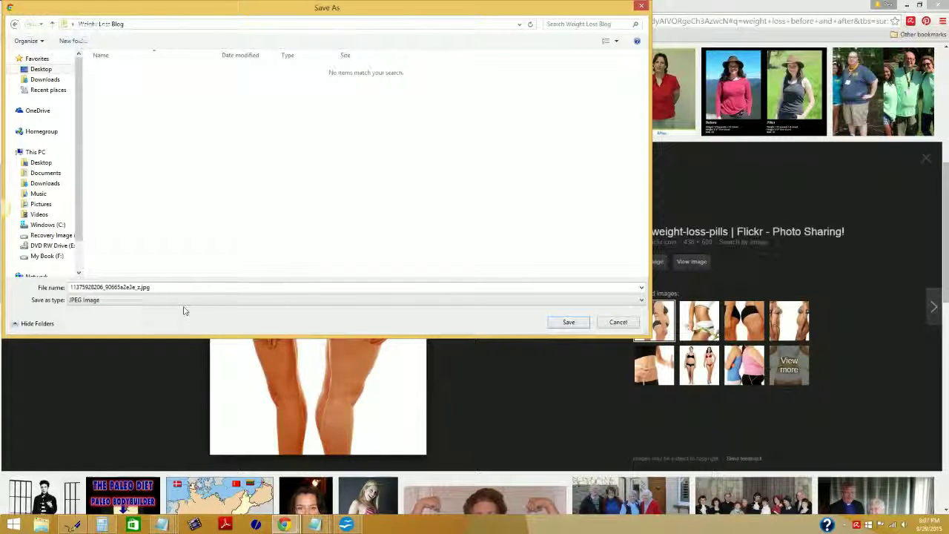
left_click_drag(151, 287, 74, 287)
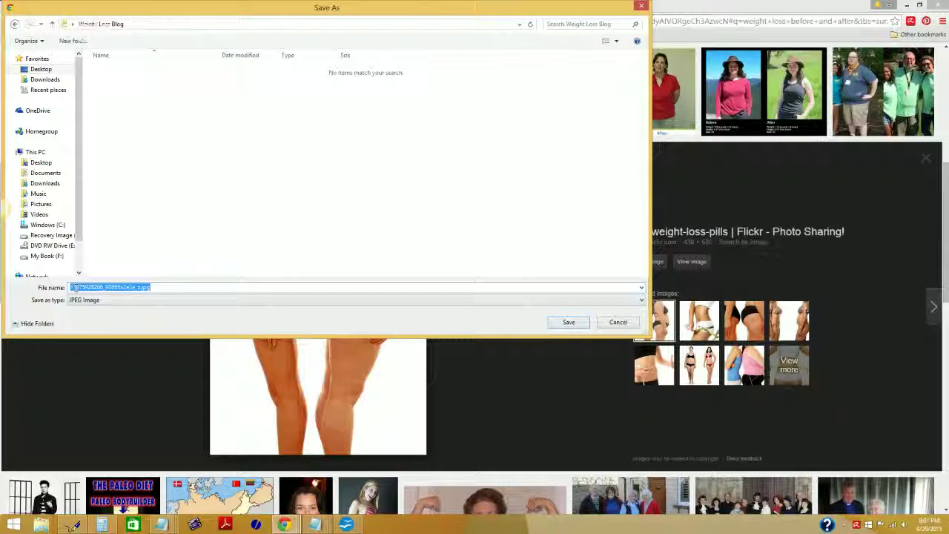
left_click(565, 321)
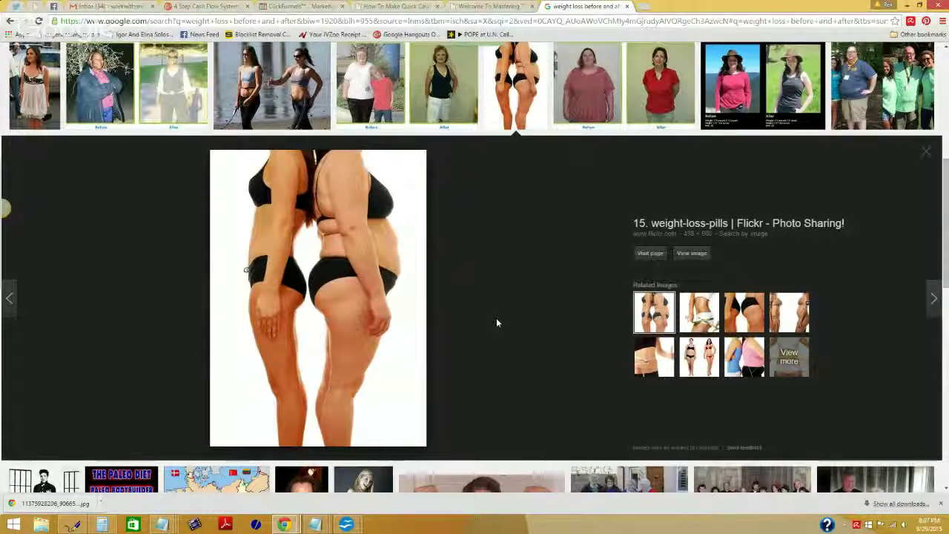
Switch to the Untitled 2 document in OpenOffice Writer and add an empty line above the "Who is my target audience" heading.
mouse_move(351, 524)
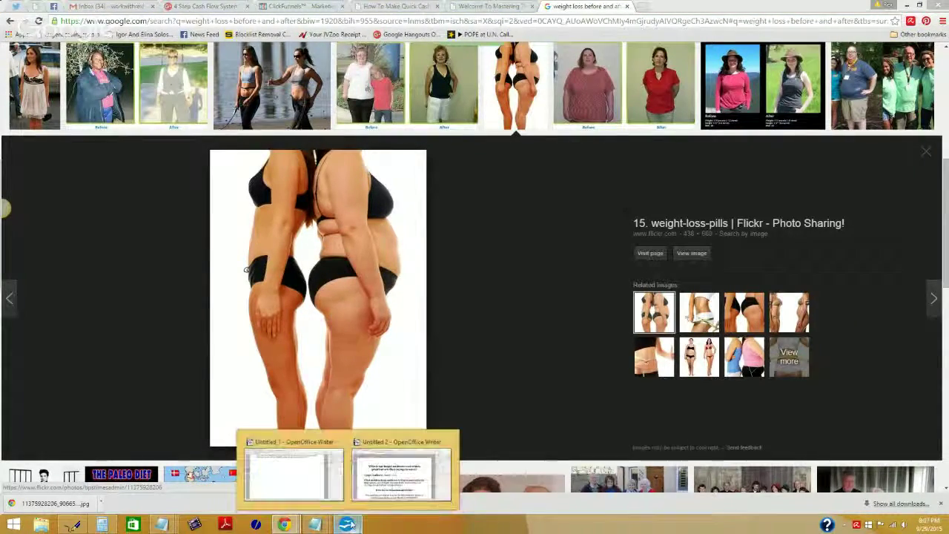
left_click(401, 474)
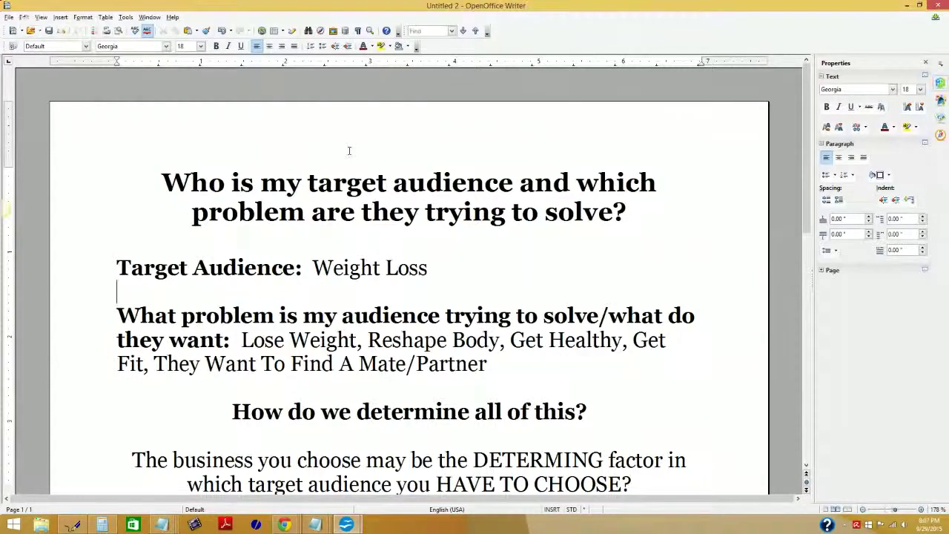
key("ctrl+Home")
key("Return")
key("Up")
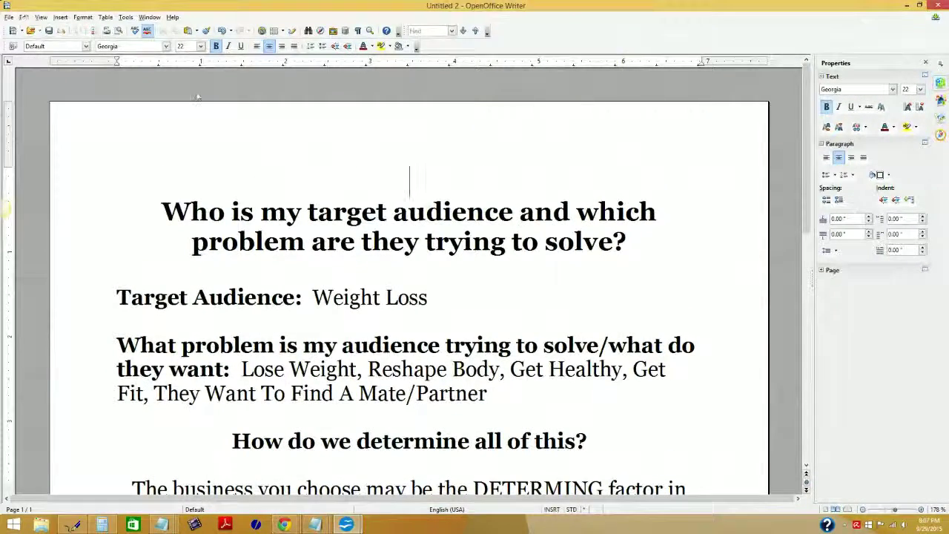
left_click(60, 17)
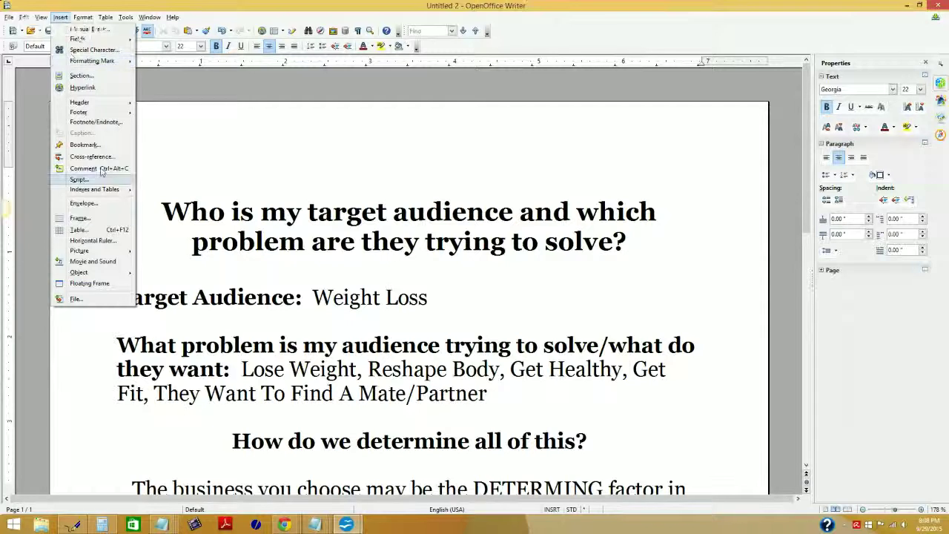
mouse_move(103, 250)
left_click(160, 252)
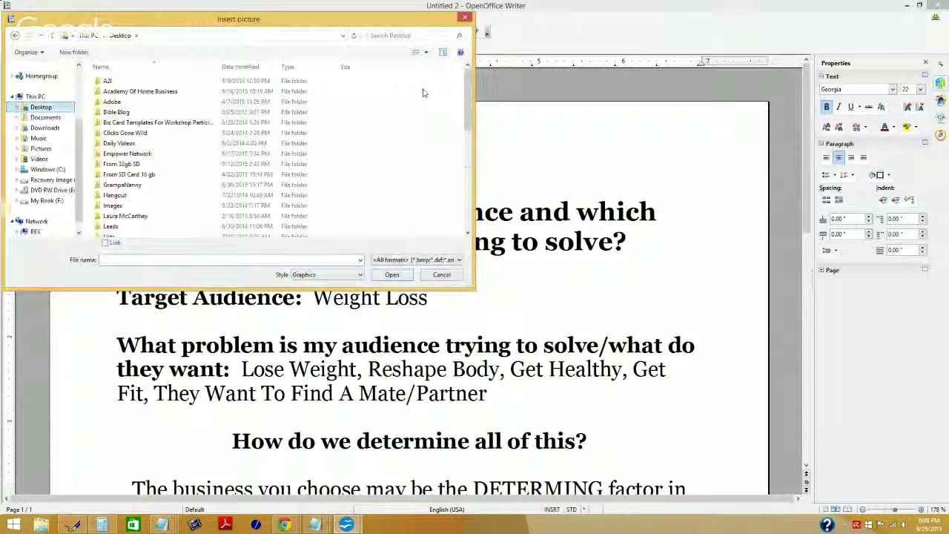
scroll(456, 144, "down", 6)
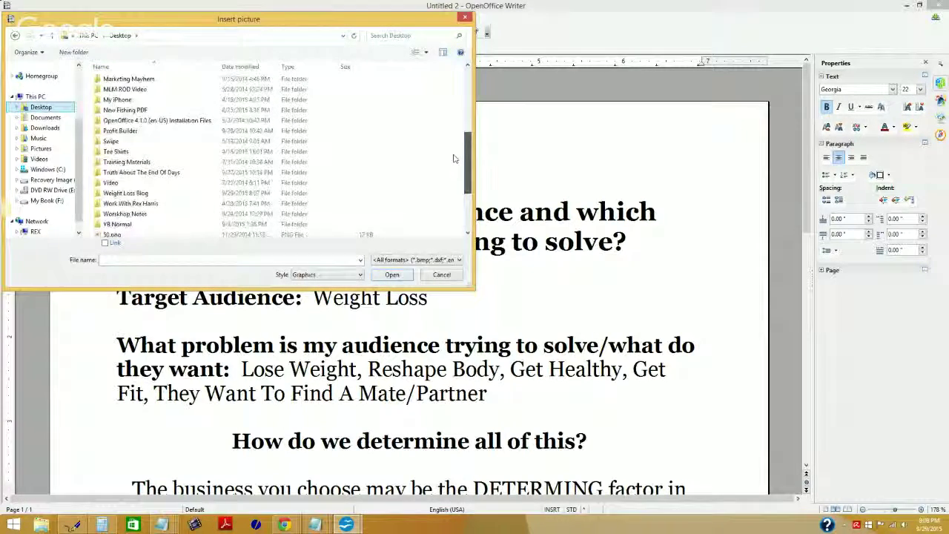
double_click(175, 195)
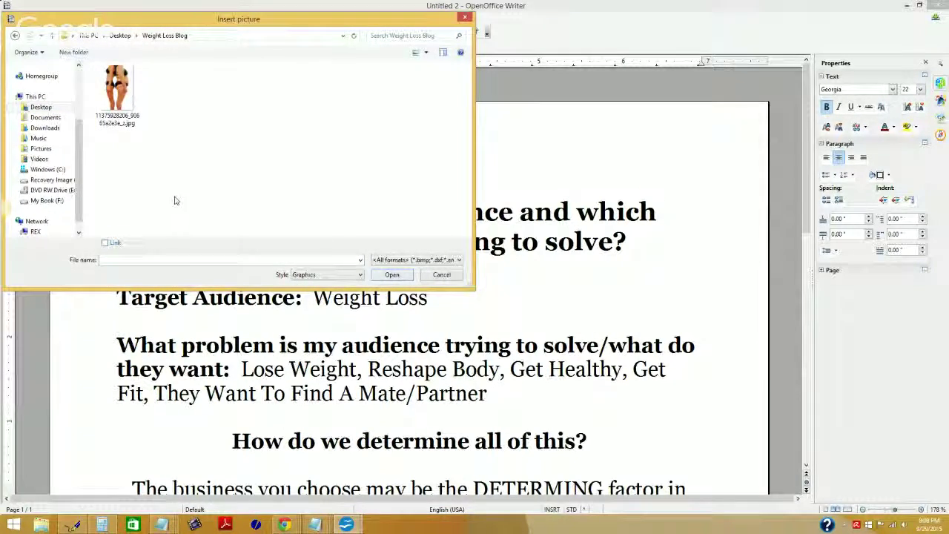
left_click(117, 92)
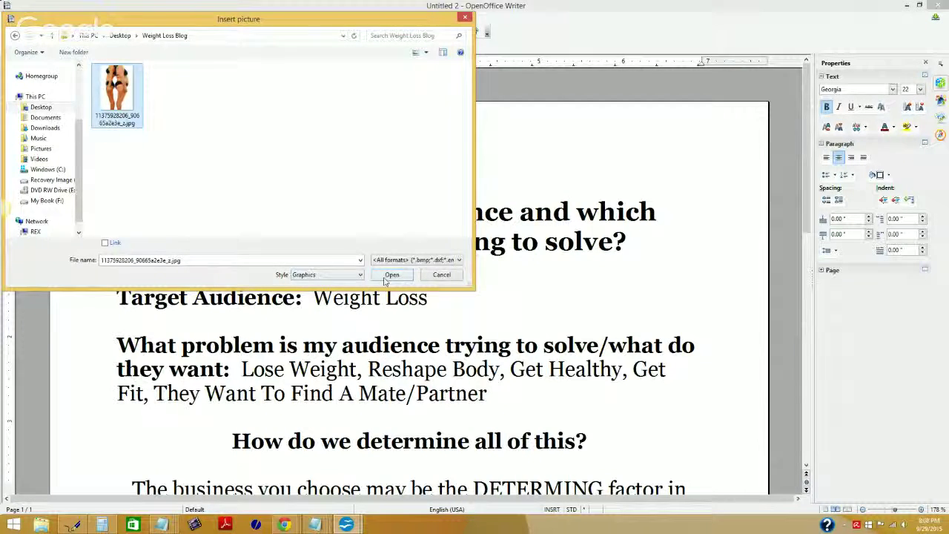
left_click(388, 275)
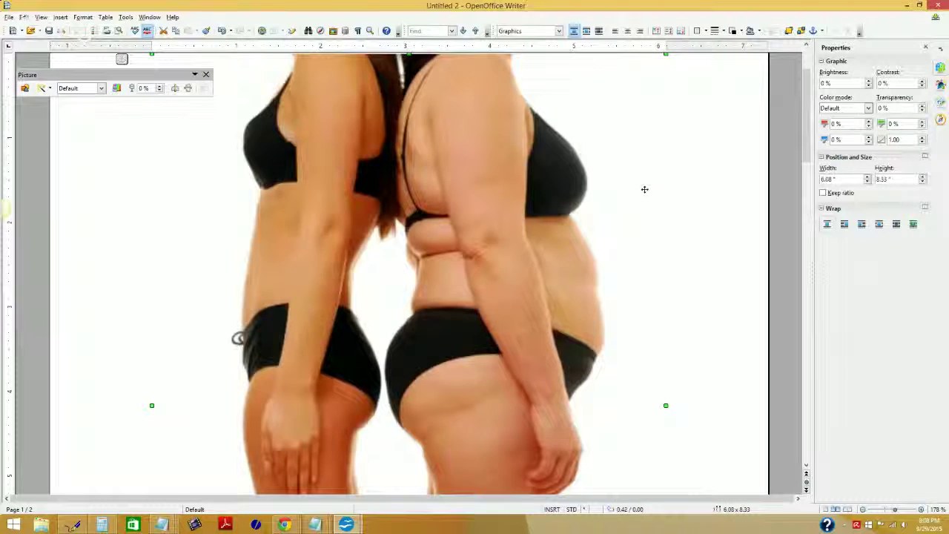
Shrink the inserted picture to about 1.19" wide and 2.66" high.
scroll(644, 189, "up", 3)
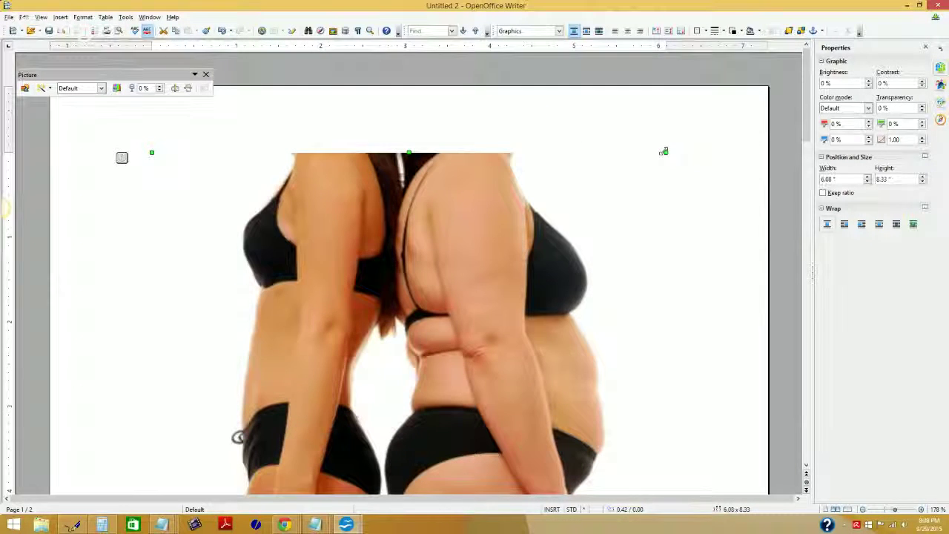
left_click_drag(663, 152, 443, 314)
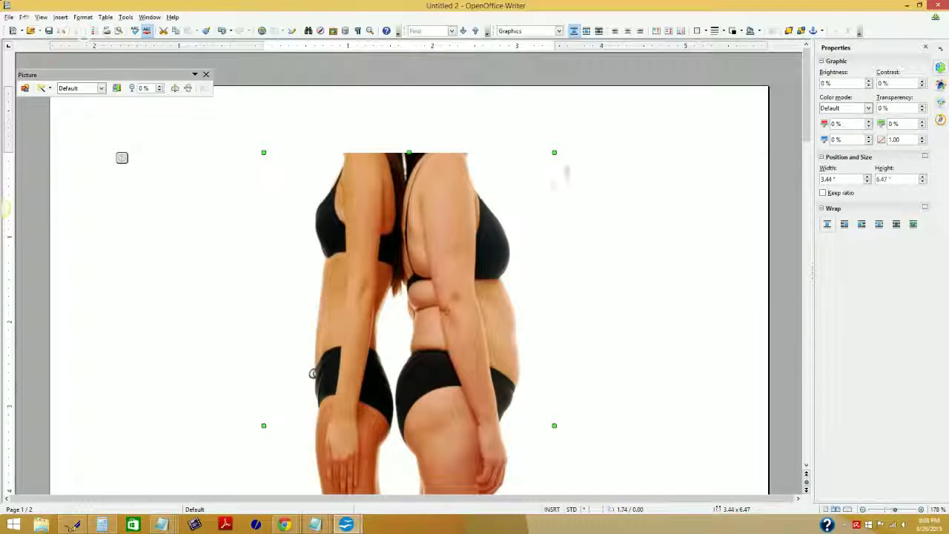
left_click_drag(554, 152, 422, 215)
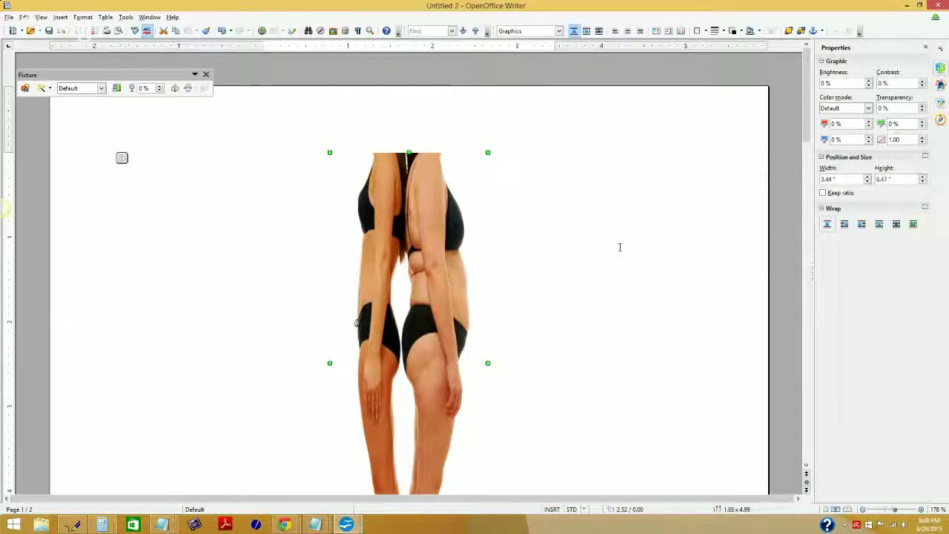
scroll(620, 244, "down", 2)
scroll(512, 230, "down", 1)
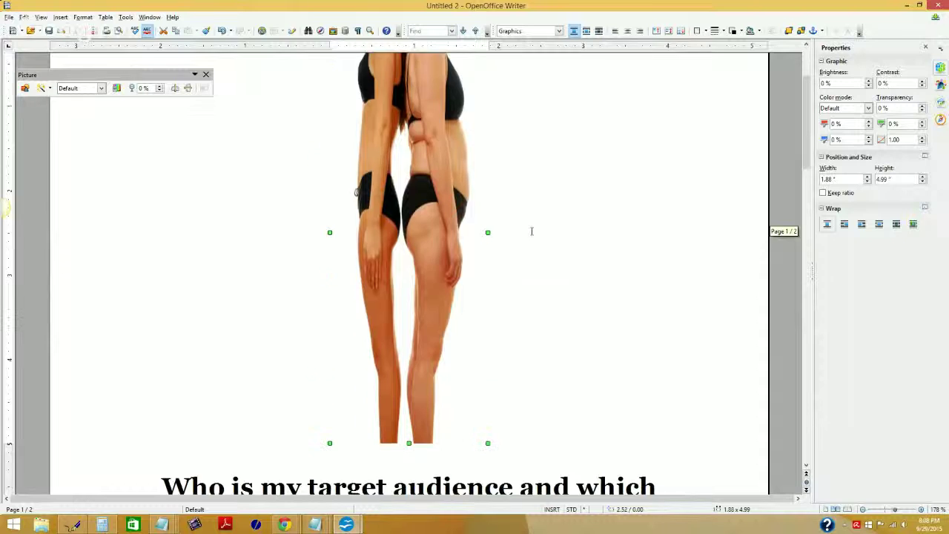
scroll(532, 231, "up", 3)
left_click_drag(397, 152, 396, 291)
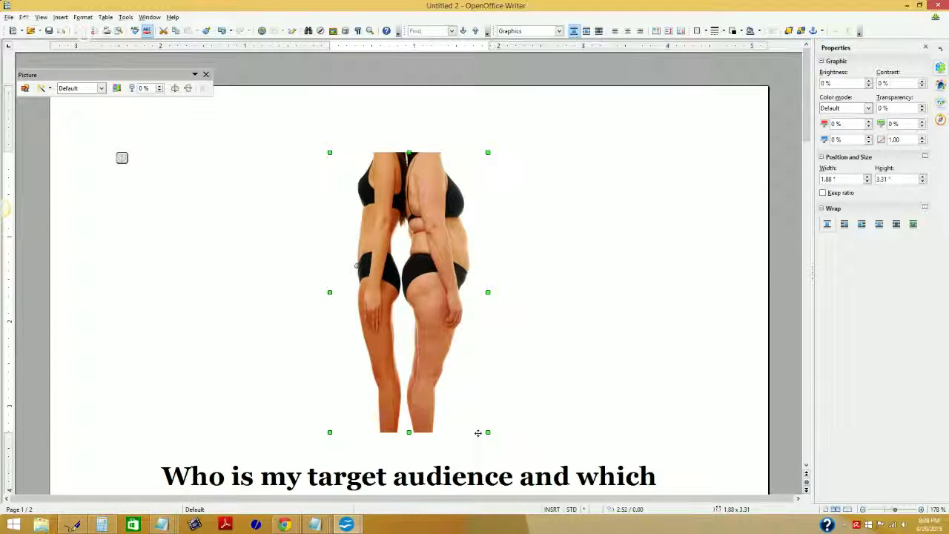
left_click_drag(486, 432, 429, 376)
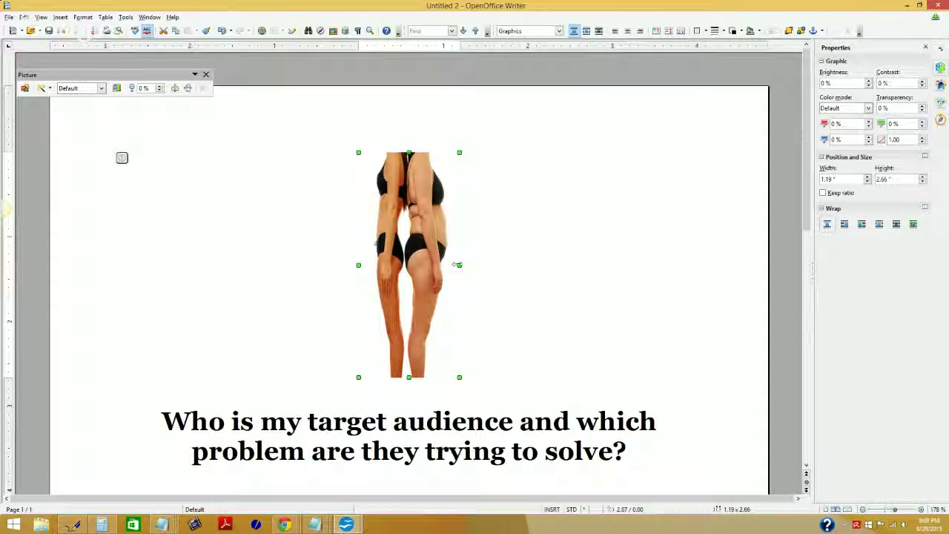
Widen the picture above the heading to about 1.46" and deselect it.
left_click_drag(458, 264, 472, 265)
scroll(586, 275, "down", 3)
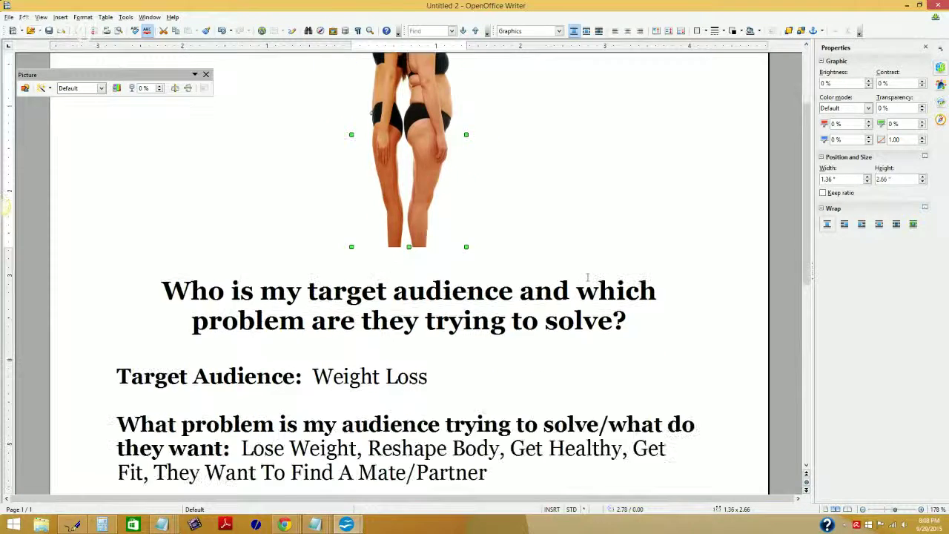
left_click(587, 276)
scroll(586, 277, "up", 2)
left_click(464, 219)
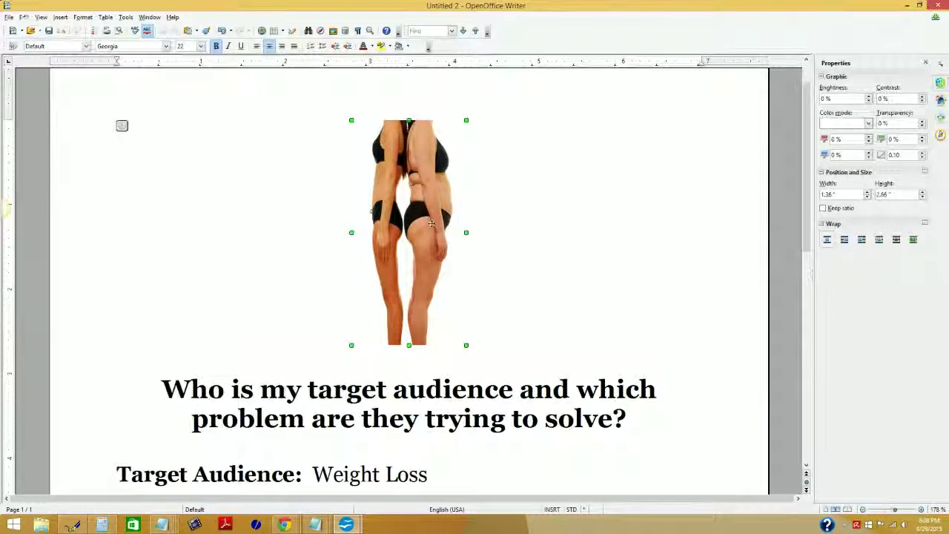
left_click(620, 225)
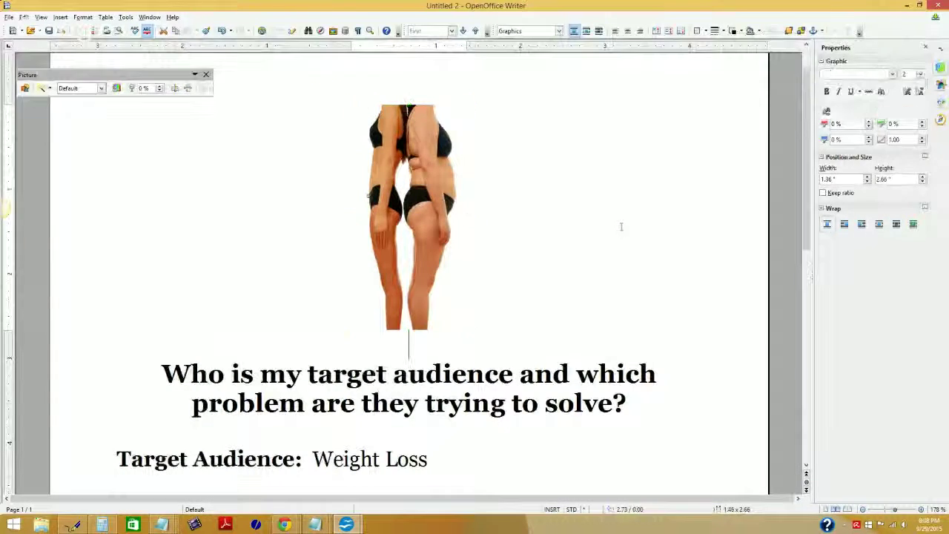
Examine how the resized picture sits above the heading and review the text down to the end of the page.
scroll(620, 226, "down", 3)
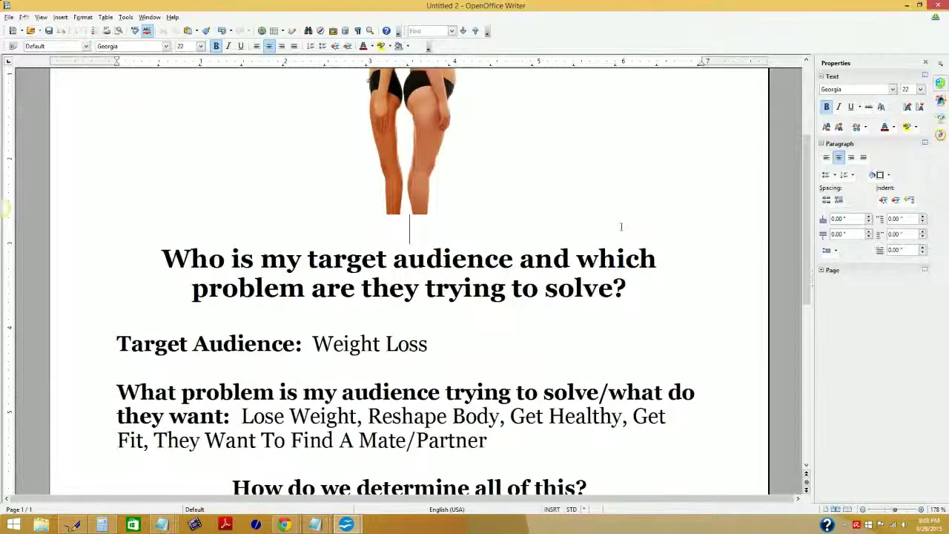
scroll(620, 226, "up", 4)
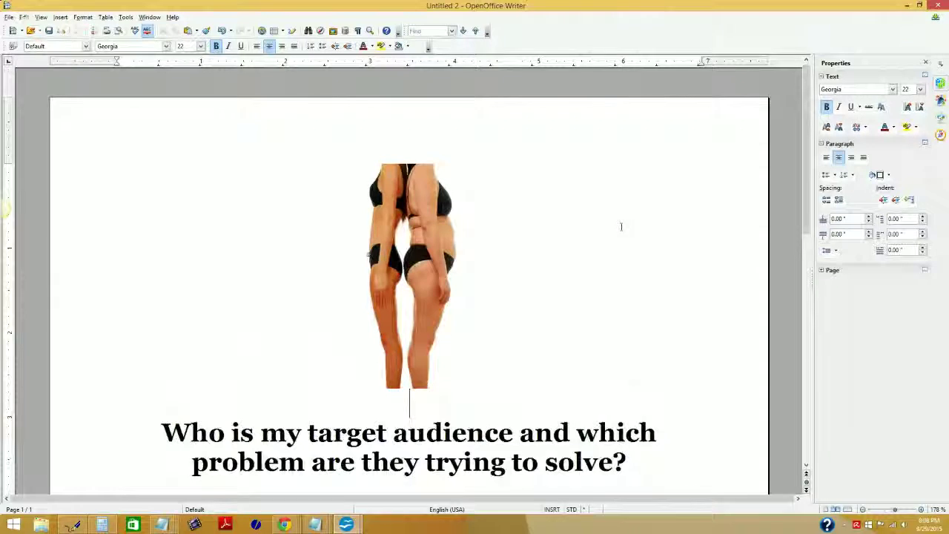
scroll(621, 226, "down", 1)
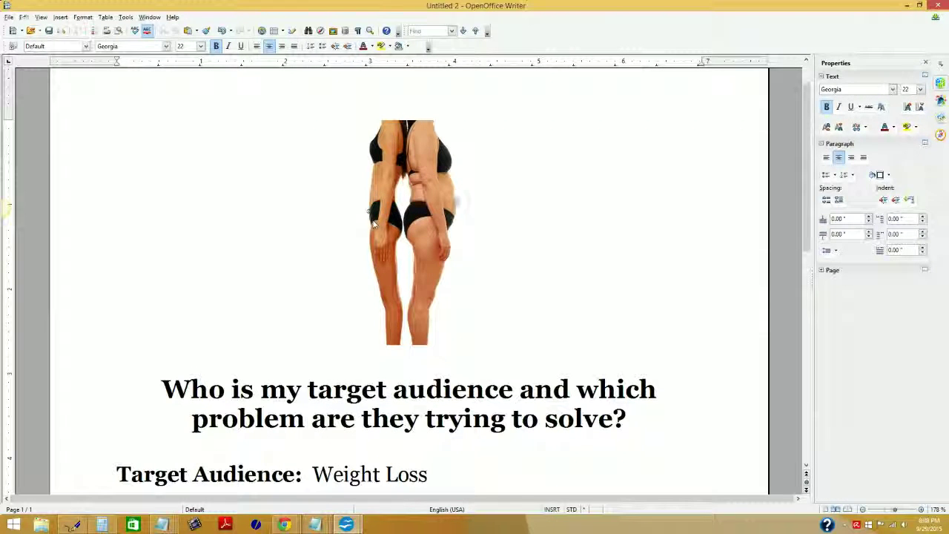
left_click(455, 197)
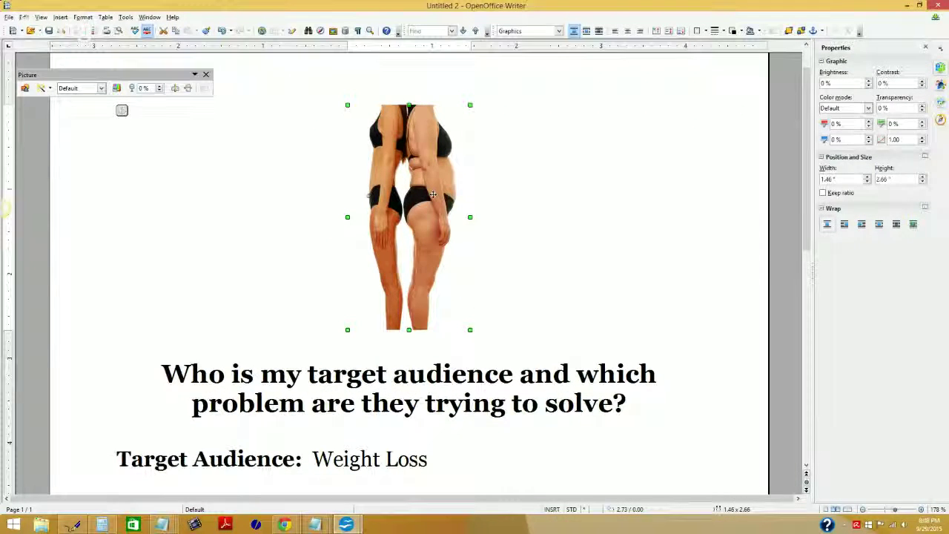
scroll(599, 232, "down", 3)
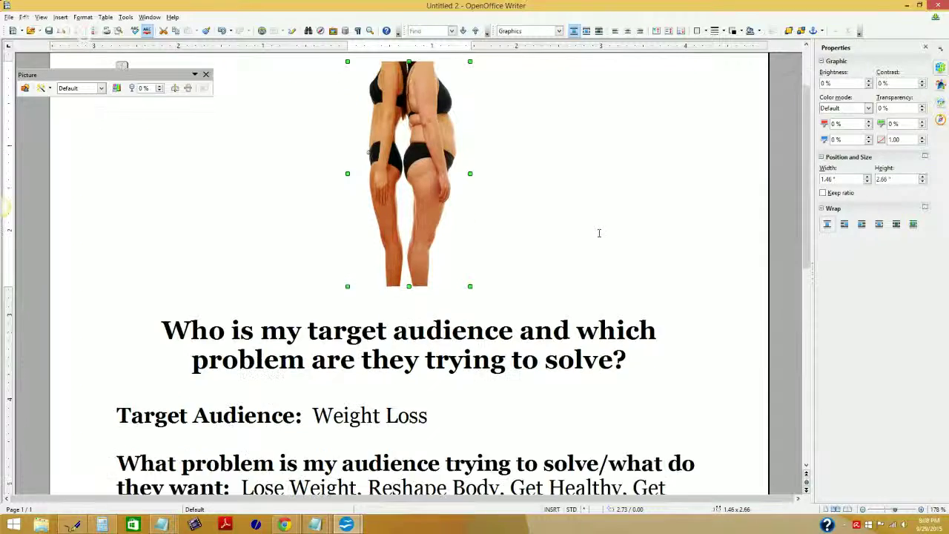
scroll(372, 292, "down", 5)
scroll(372, 291, "down", 3)
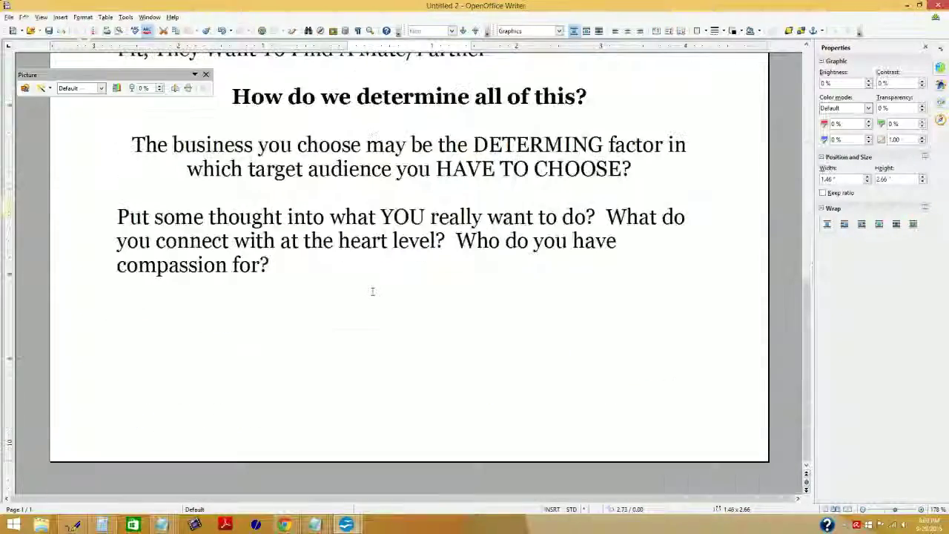
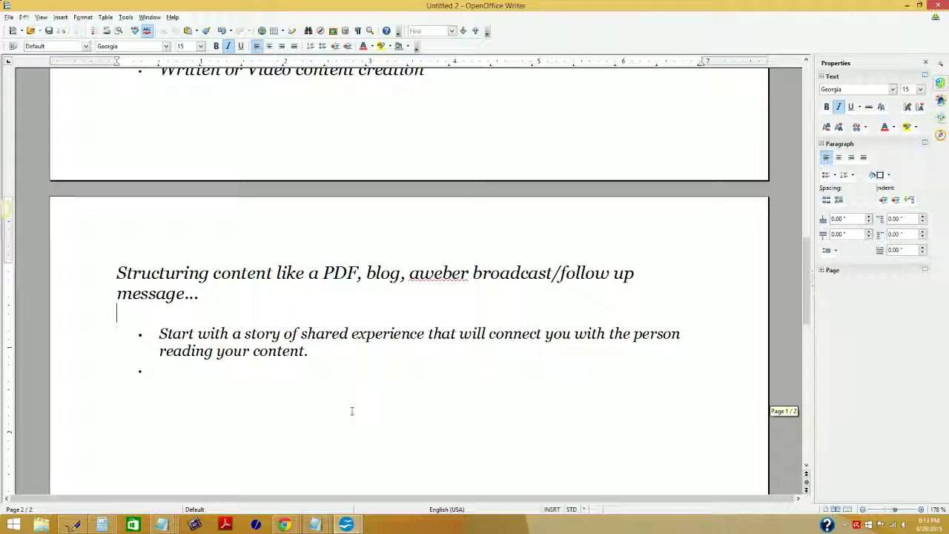
Add the sentence "The easiest story to create is your own." to the end of the "Start with a story" bullet.
scroll(352, 410, "up", 1)
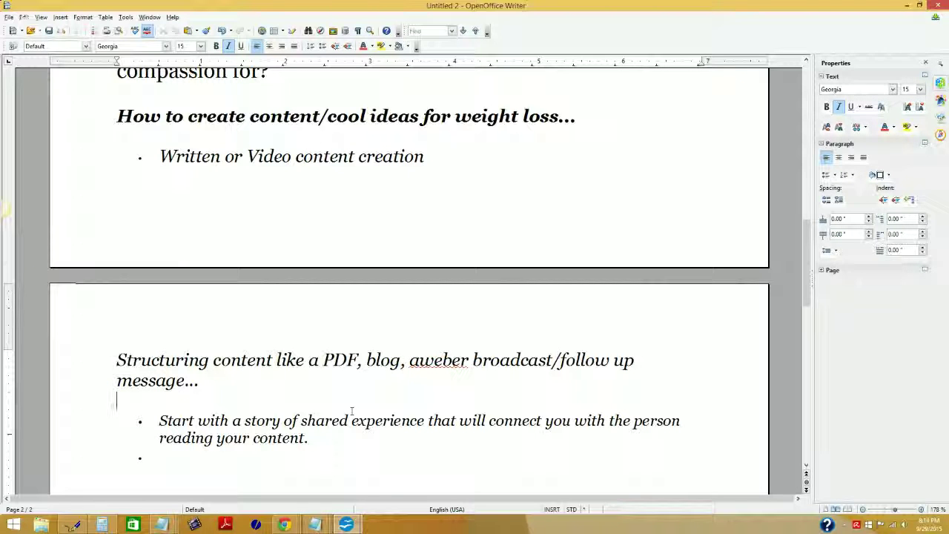
scroll(351, 410, "down", 2)
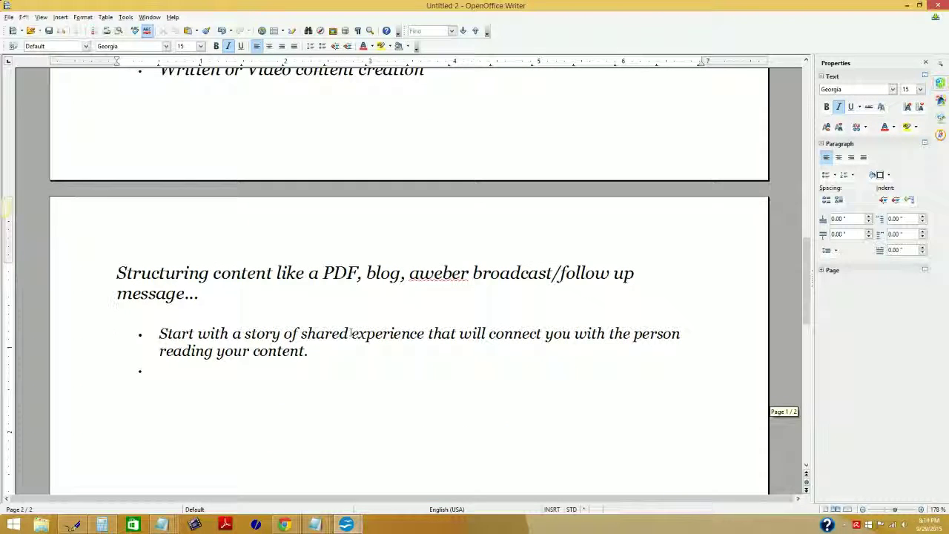
left_click(351, 333)
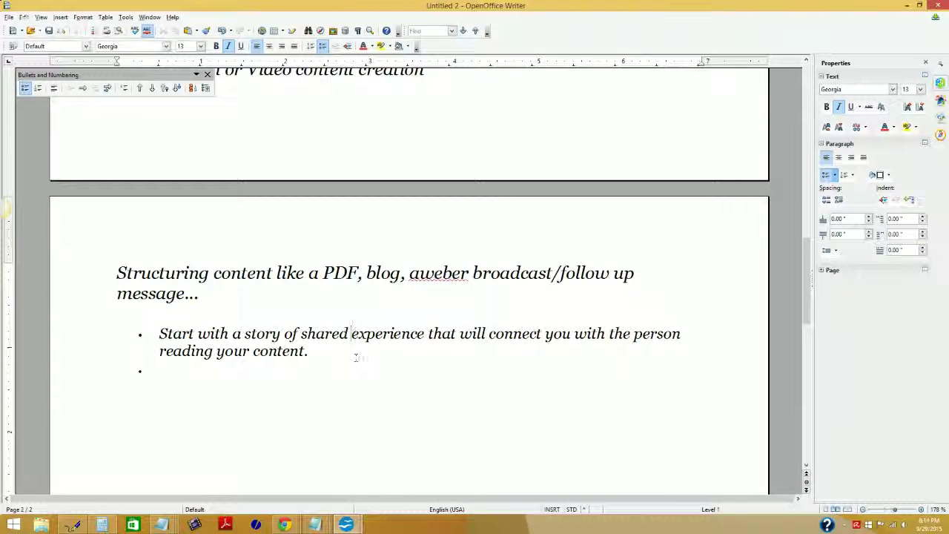
left_click(325, 352)
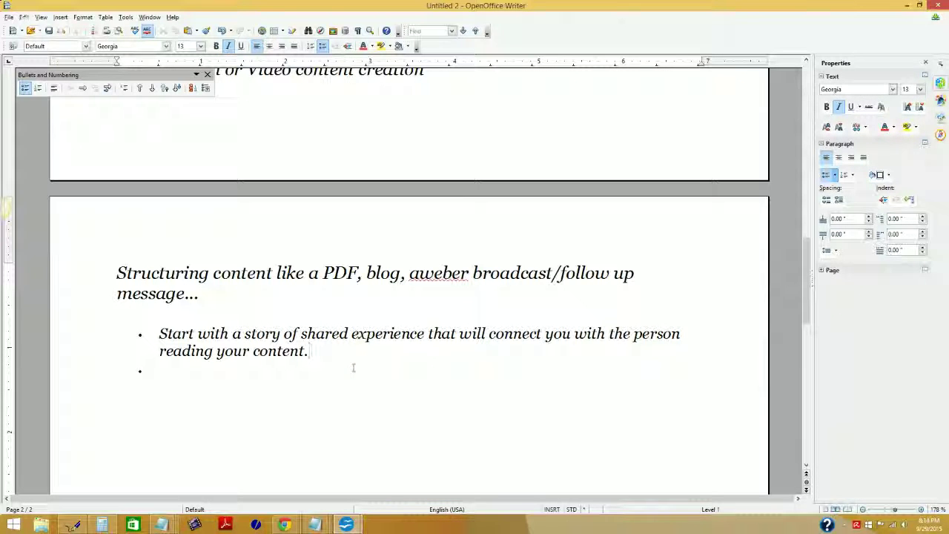
type("The")
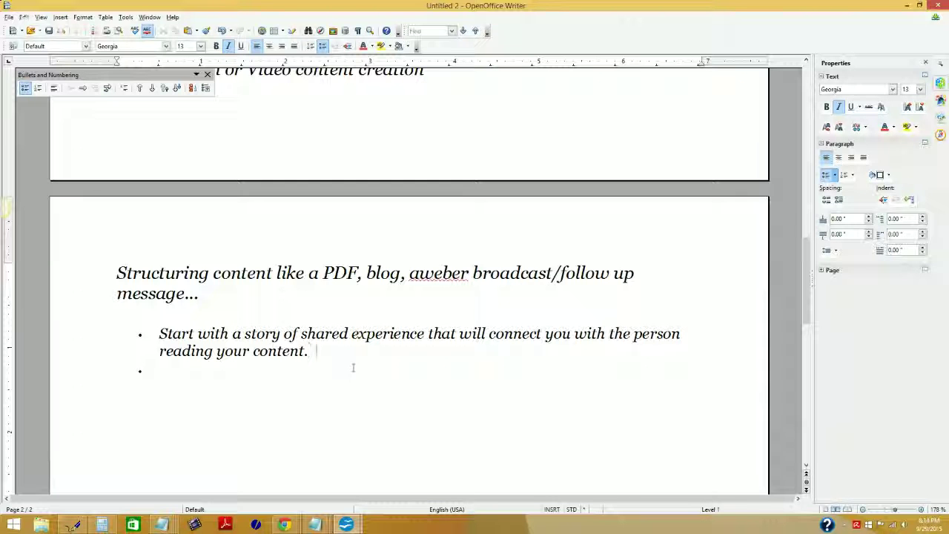
type(" eat")
key("BackSpace")
type("siest tor")
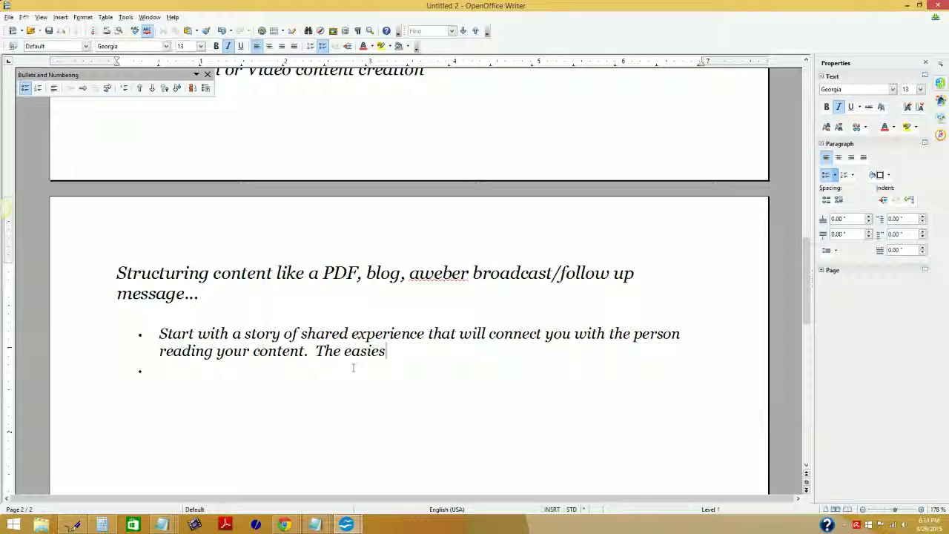
key("BackSpace")
key("BackSpace")
key("BackSpace")
type("stor")
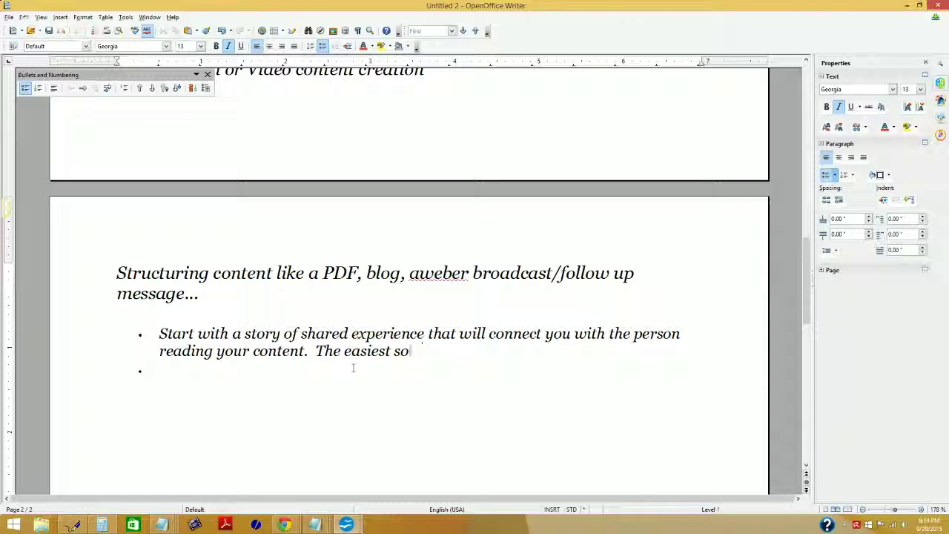
type("y to create is your own")
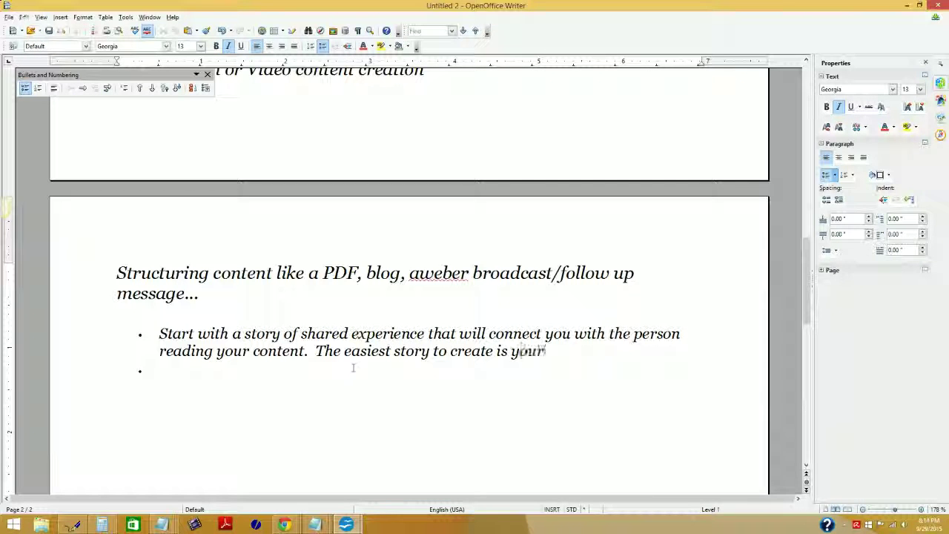
type(".")
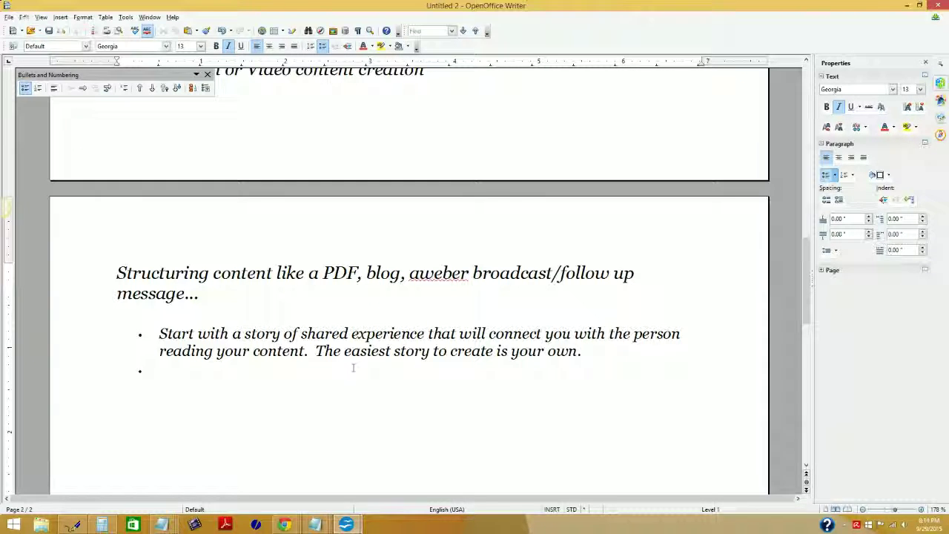
Continue the "Start with a story" bullet with "If you don't have your own, get permission", correcting the misspelled last word.
type(" If you")
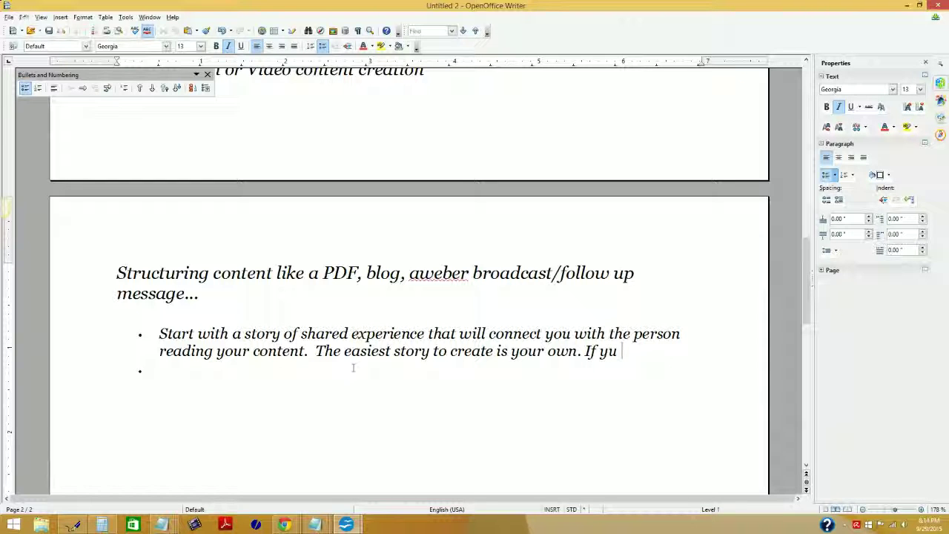
type(" don't have your")
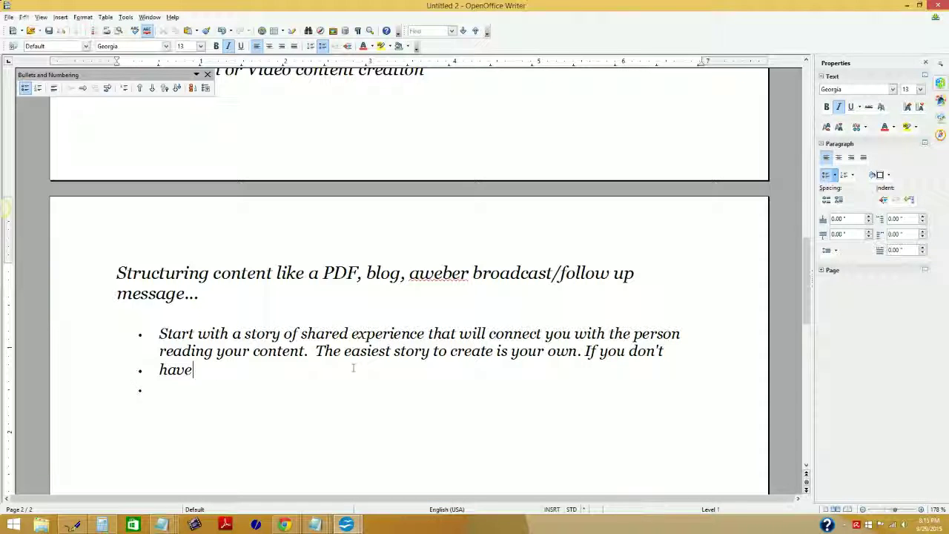
type(" own, get pe")
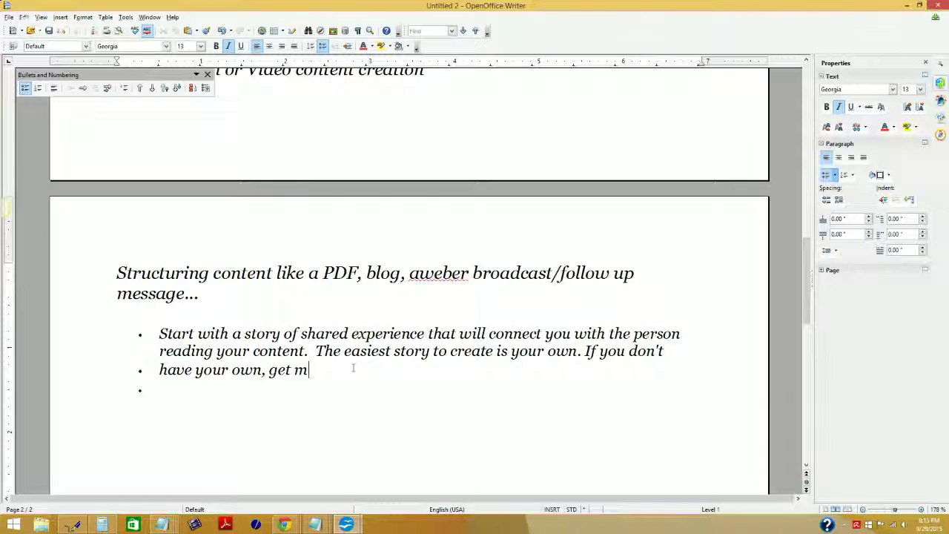
type("rsmission")
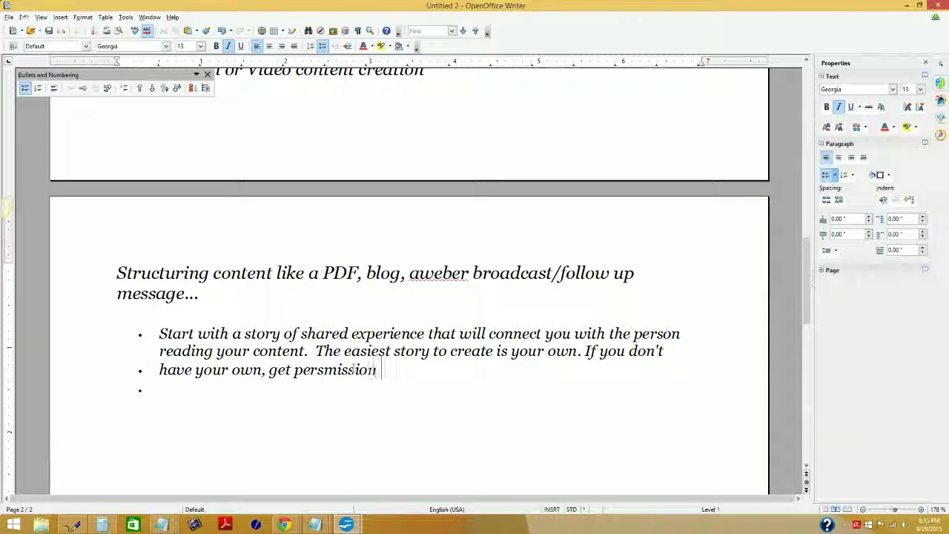
type(" to use")
key("BackSpace")
key("BackSpace")
key("BackSpace")
key("BackSpace")
key("BackSpace")
key("BackSpace")
key("BackSpace")
key("BackSpace")
key("BackSpace")
key("BackSpace")
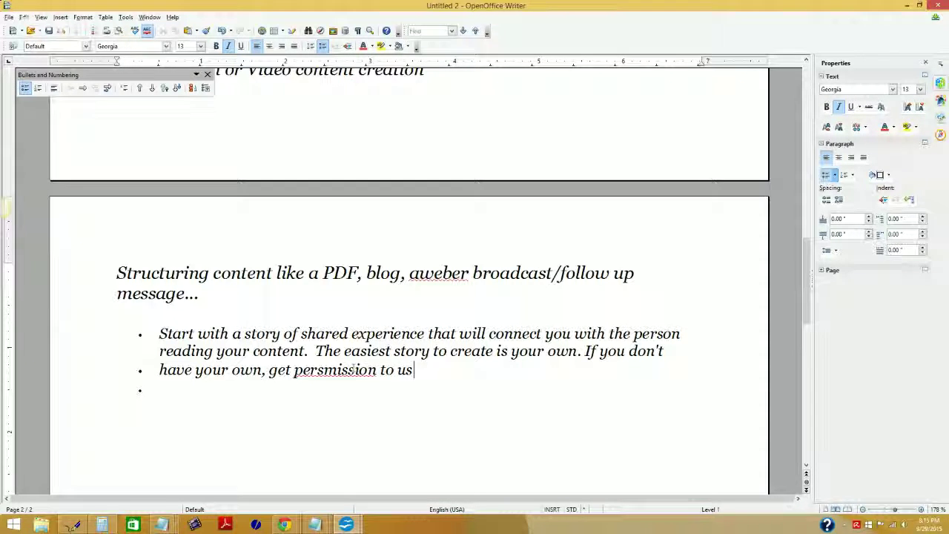
key("BackSpace")
key("BackSpace")
key("BackSpace")
key("BackSpace")
key("BackSpace")
type("mission")
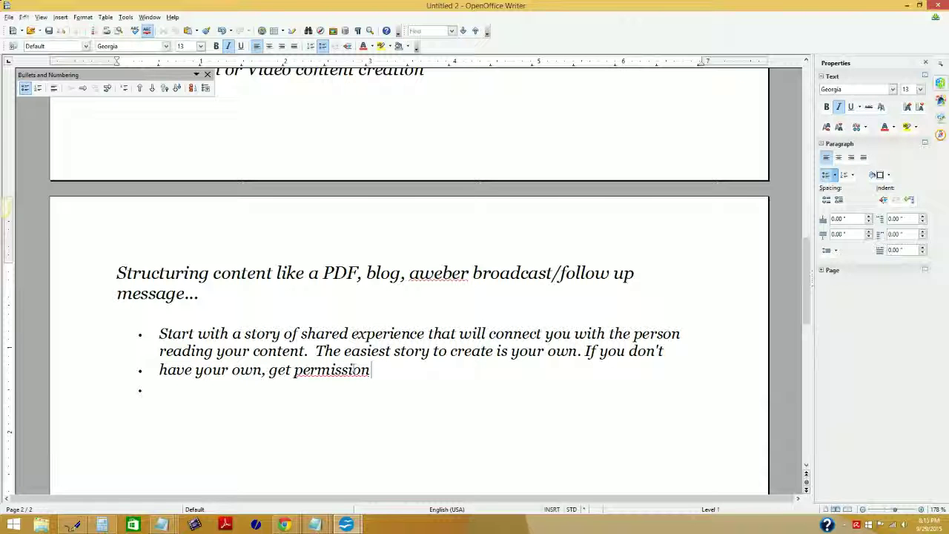
Complete the sentence as "permissions the story of someone who you target audience will relate with." and merge it into the first bullet.
type("s the story of ")
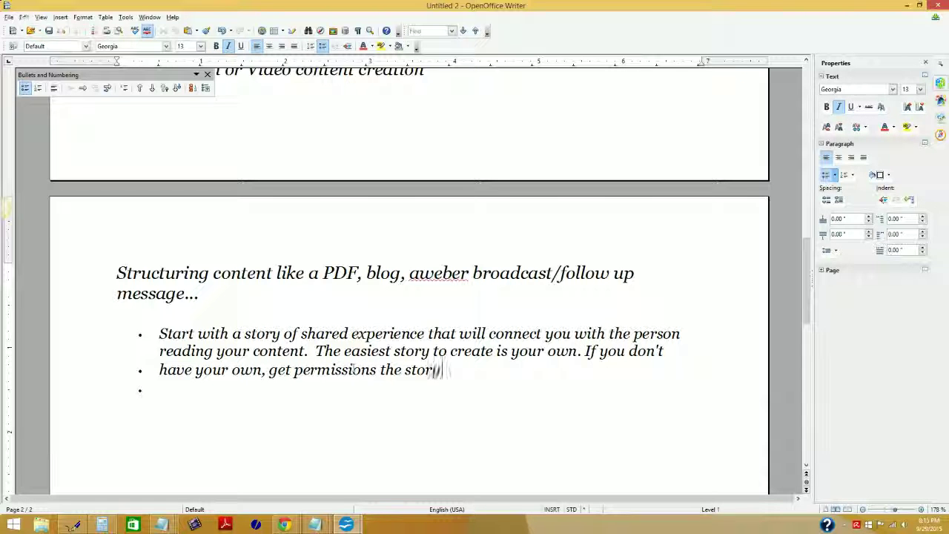
type("someone who")
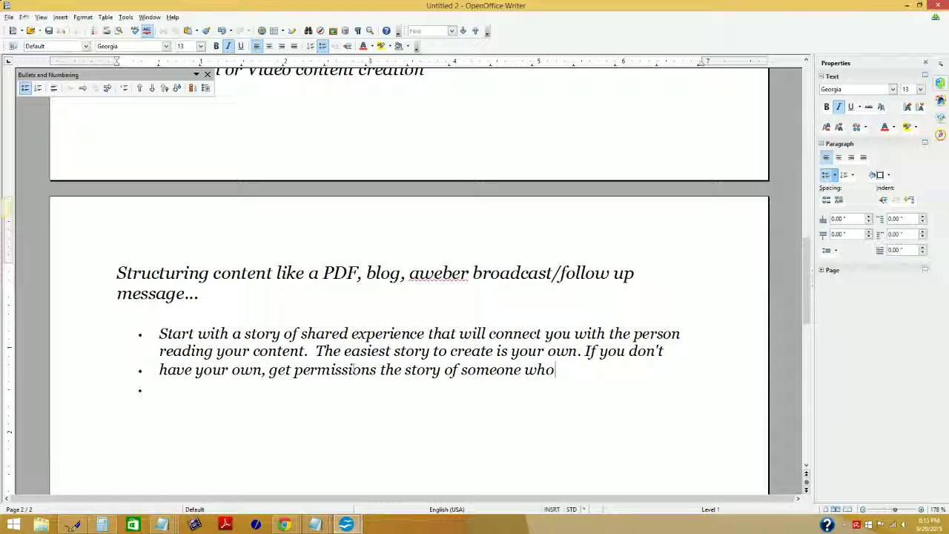
type(" you target a")
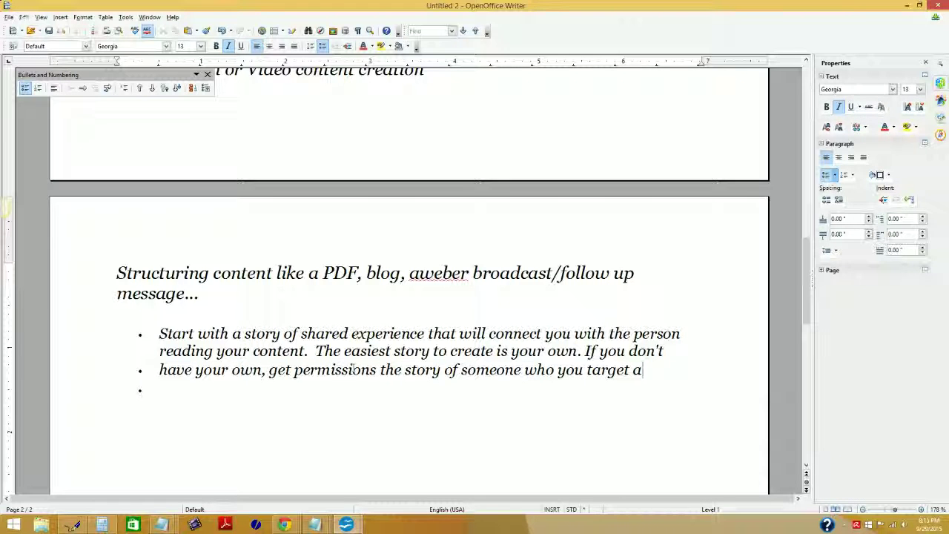
type("ndiece wil")
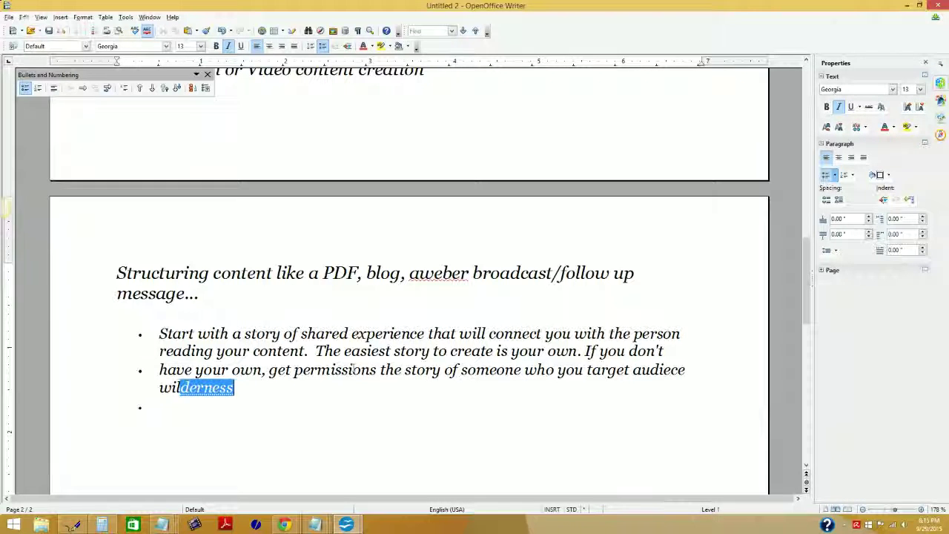
type("l relate with.")
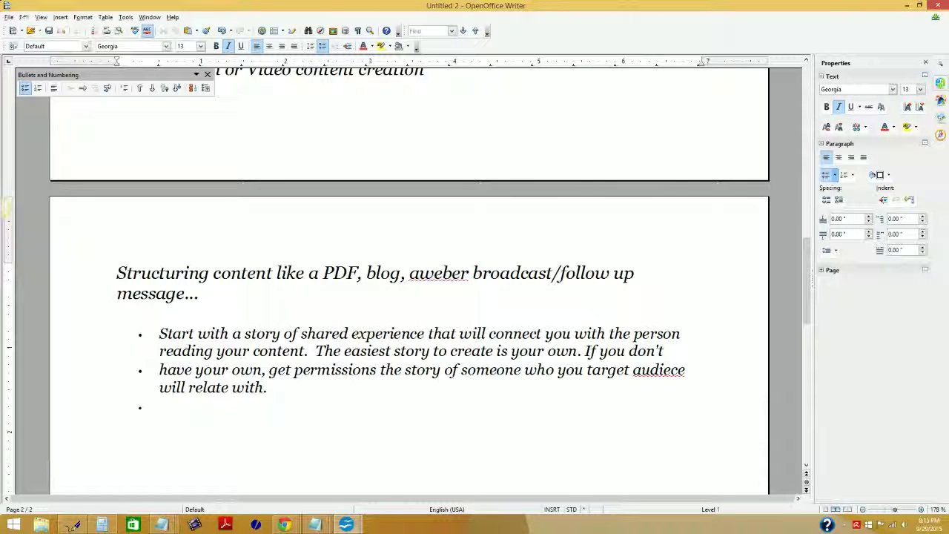
key("BackSpace")
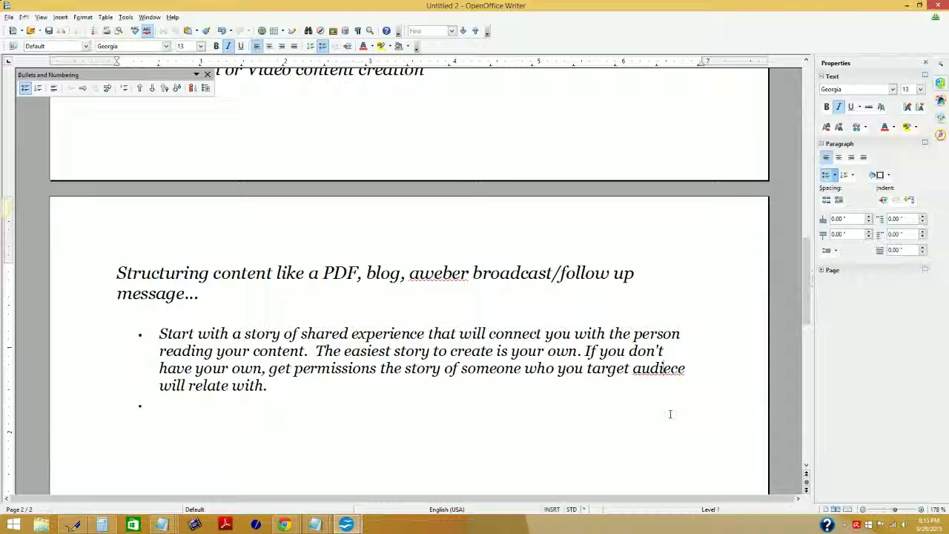
left_click(671, 369)
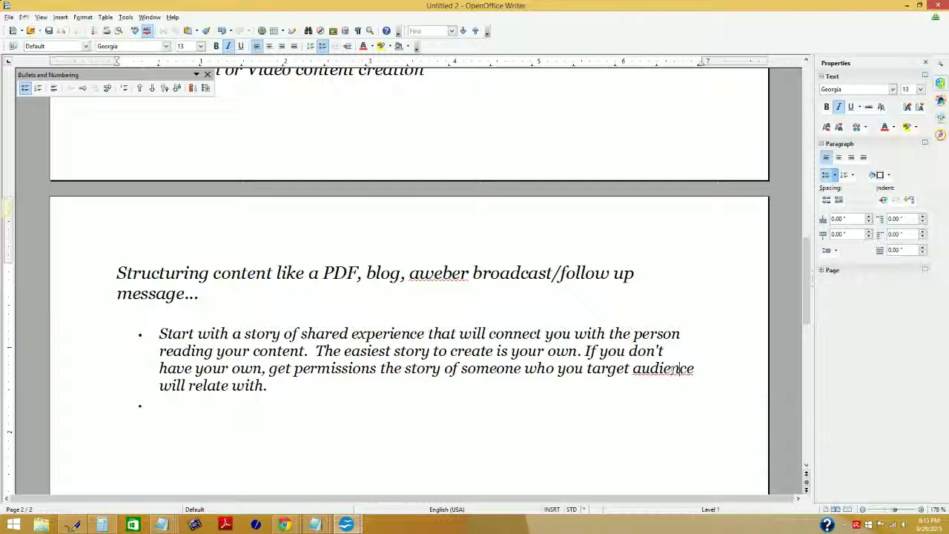
type("n")
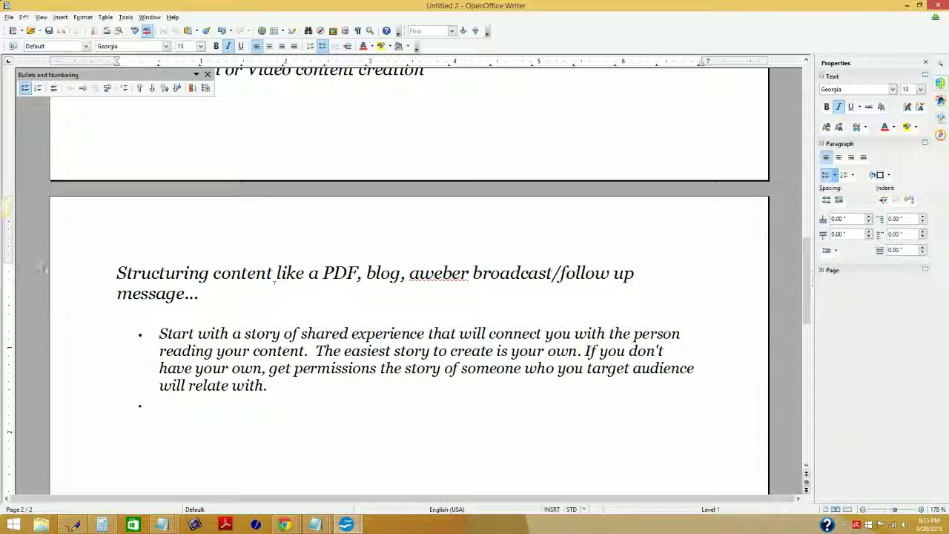
Make the "Structuring content like a PDF, blog..." heading bold and close the floating Bullets and Numbering controls.
left_click_drag(114, 272, 256, 297)
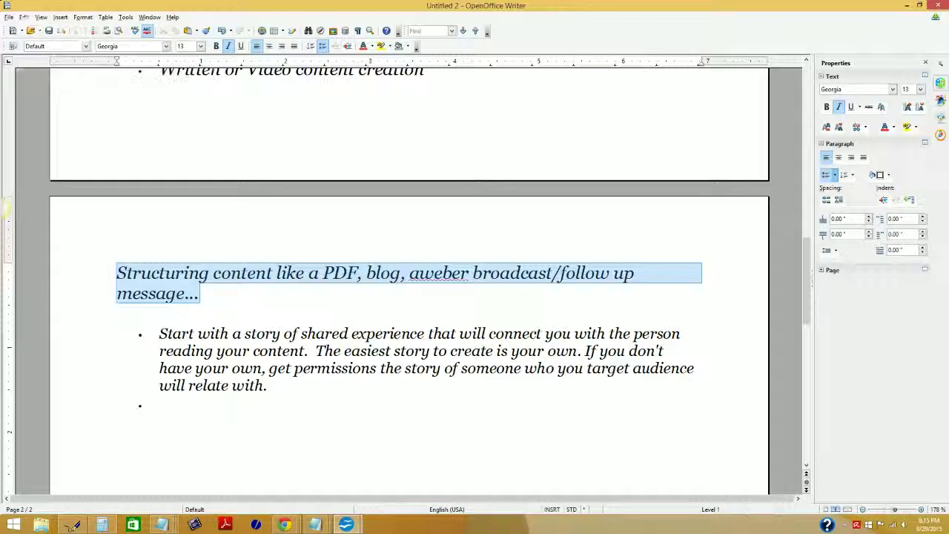
left_click(215, 46)
left_click(264, 224)
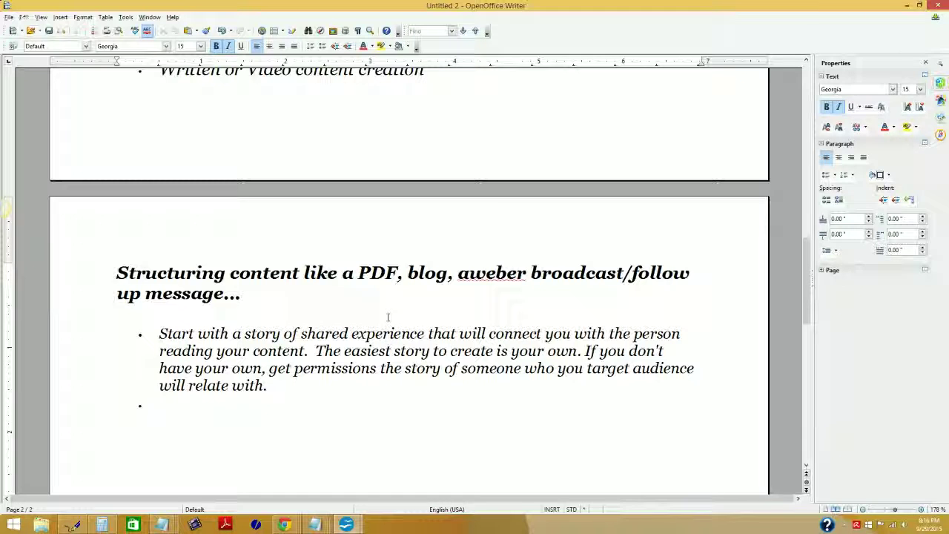
left_click(280, 333)
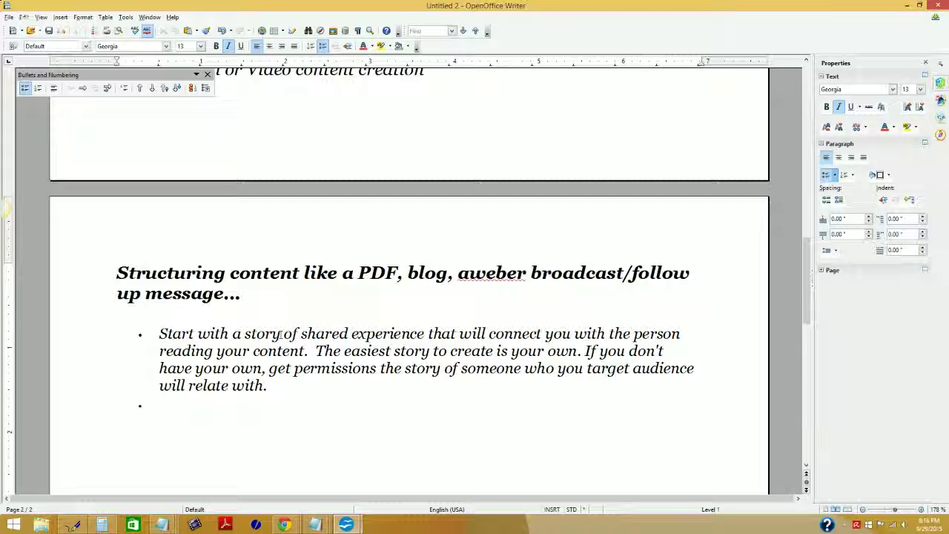
left_click(207, 76)
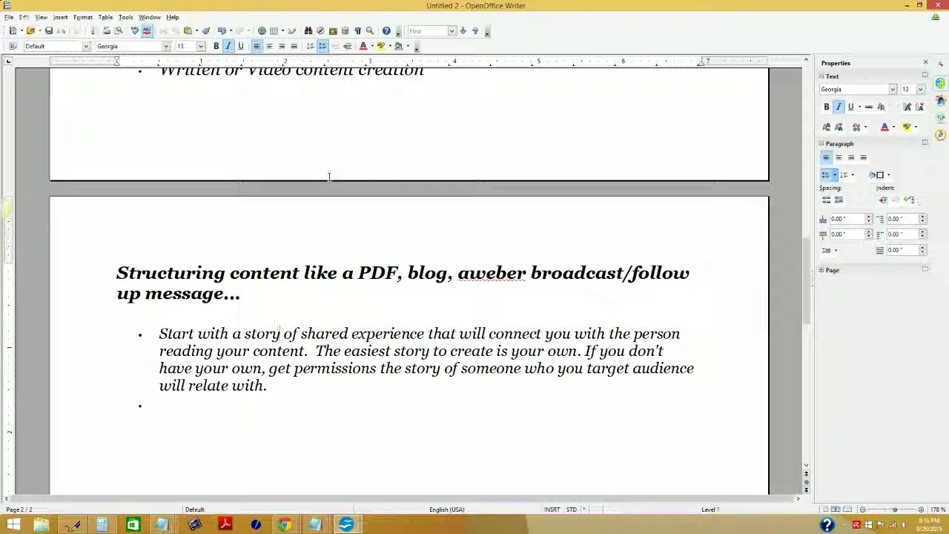
Capitalize "aweber" as "Aweber" in the page 2 heading.
left_click(479, 293)
key("Delete")
type("A")
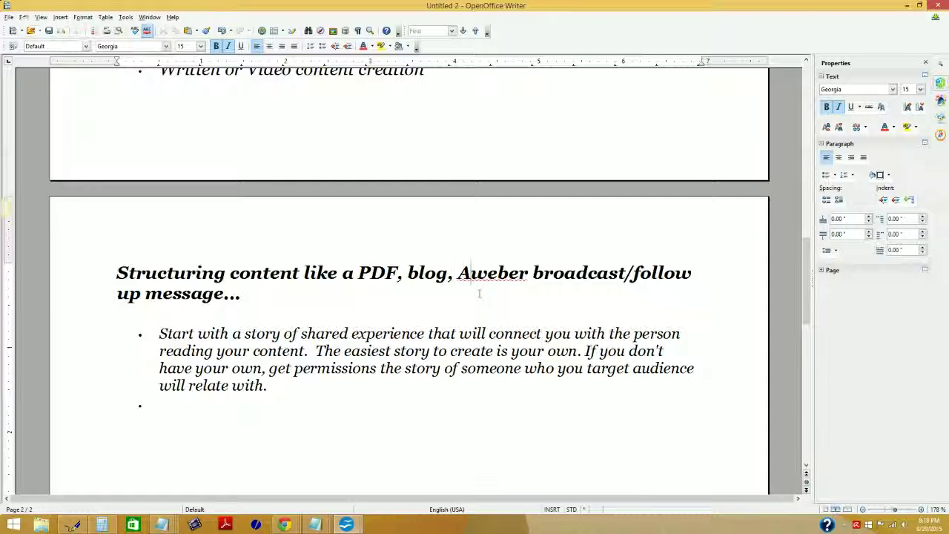
Write the second bullet as "Using “You and I” in your content is key making a connection as well.".
scroll(416, 326, "down", 1)
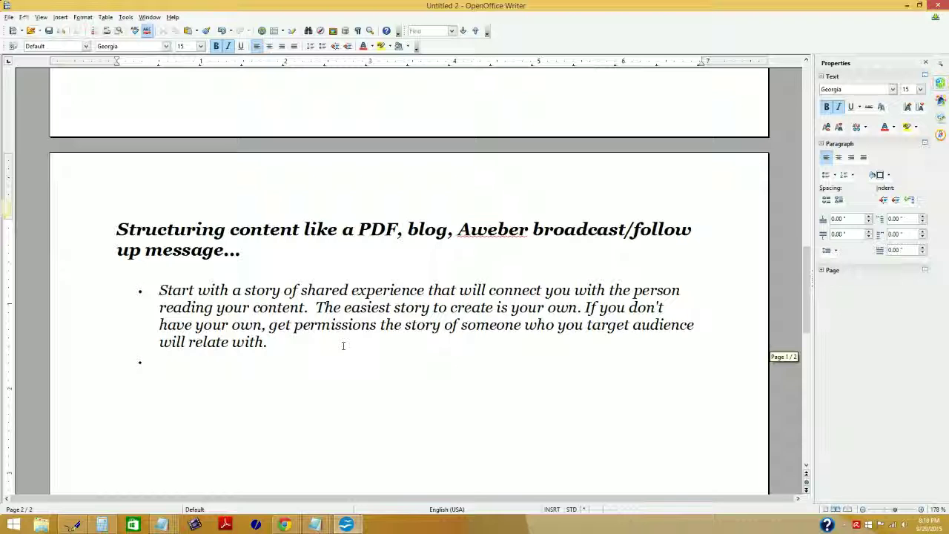
left_click(233, 364)
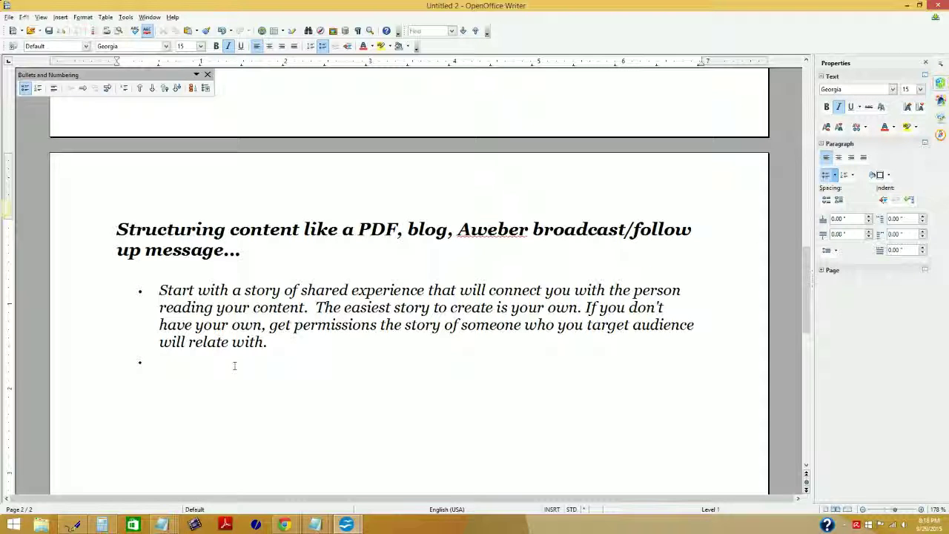
type("You")
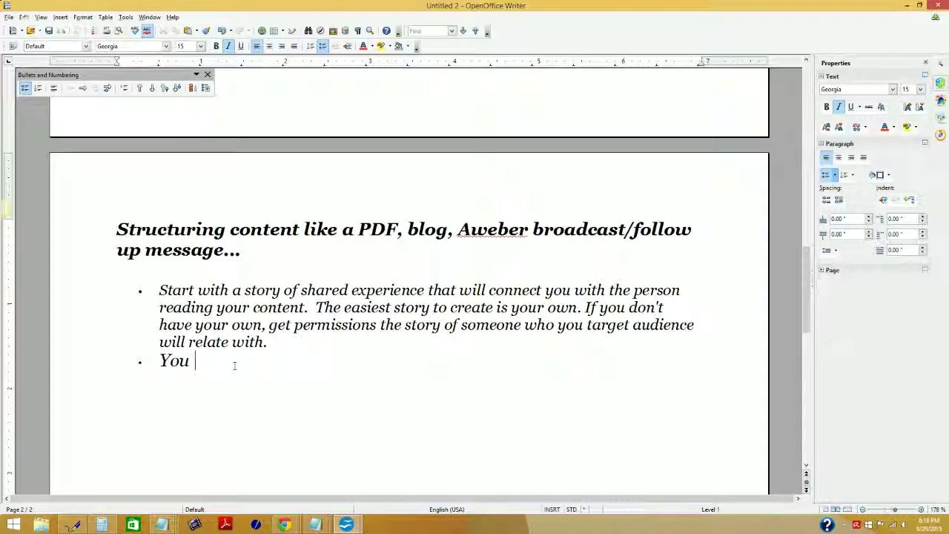
key("BackSpace")
key("BackSpace")
key("BackSpace")
type("zY")
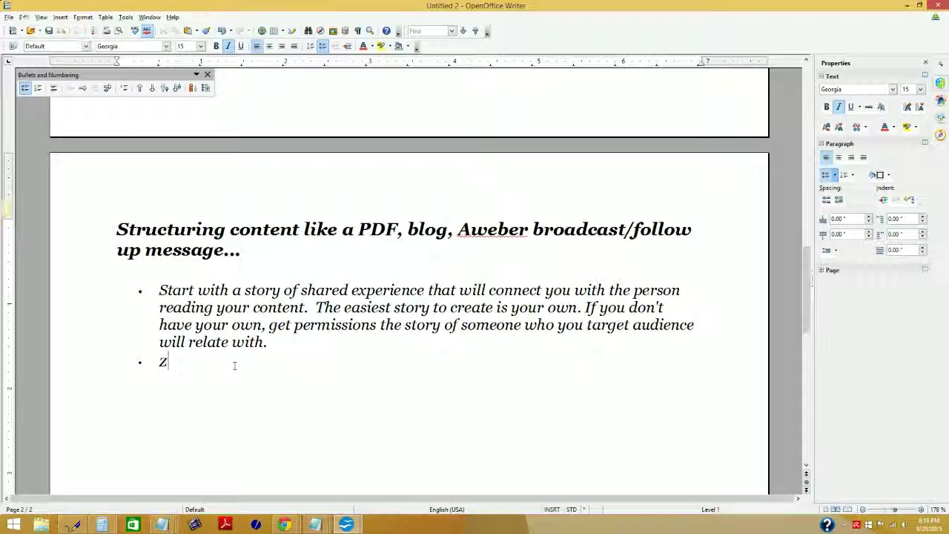
key("BackSpace")
key("BackSpace")
type("Usin")
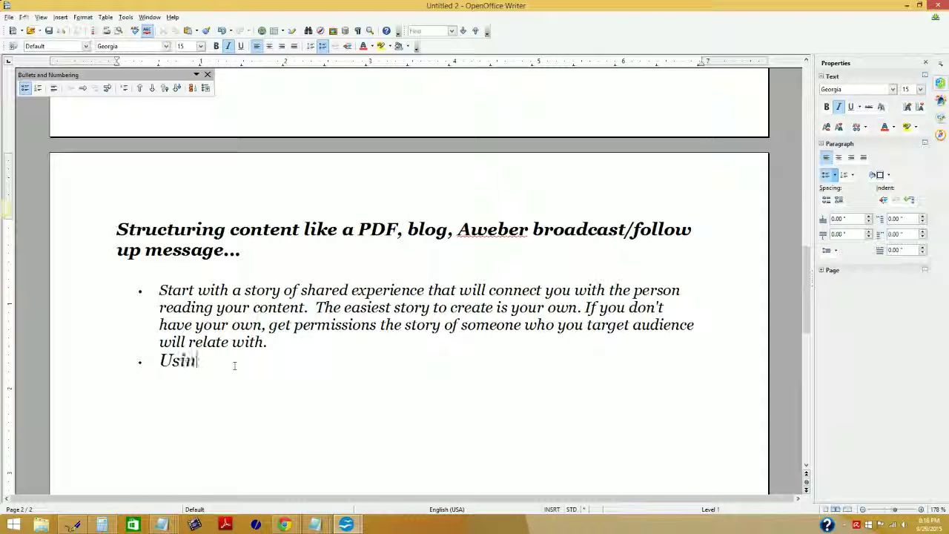
type("g \"You and I\"")
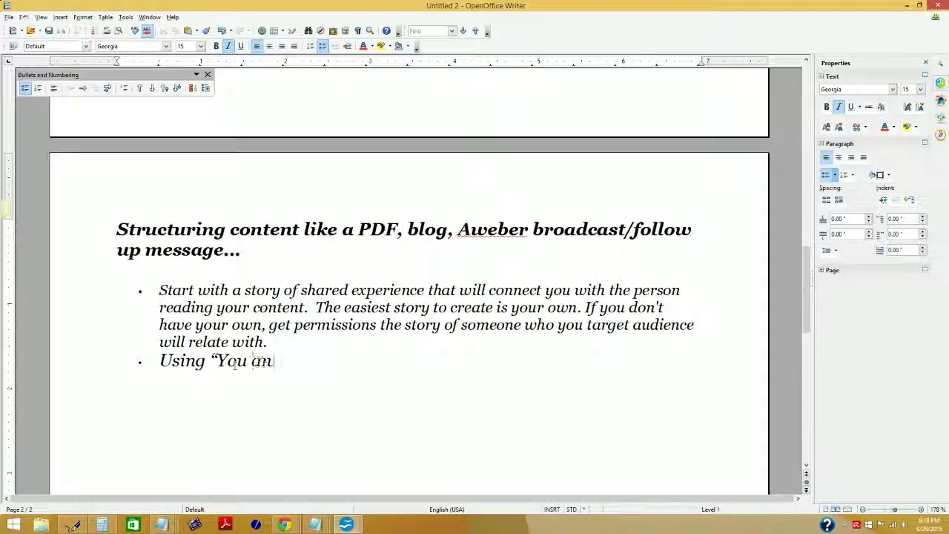
key("Return")
key("BackSpace")
type("in your connten")
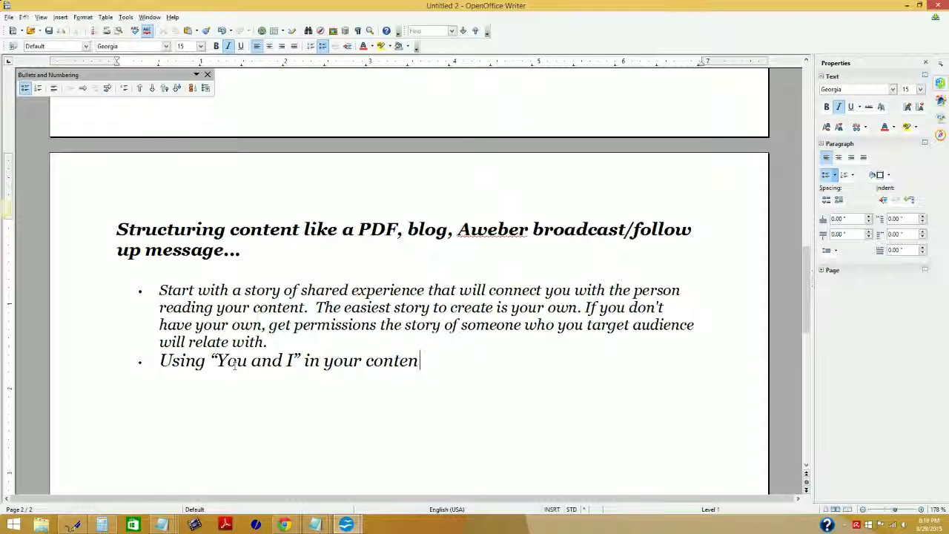
type("t is key ma")
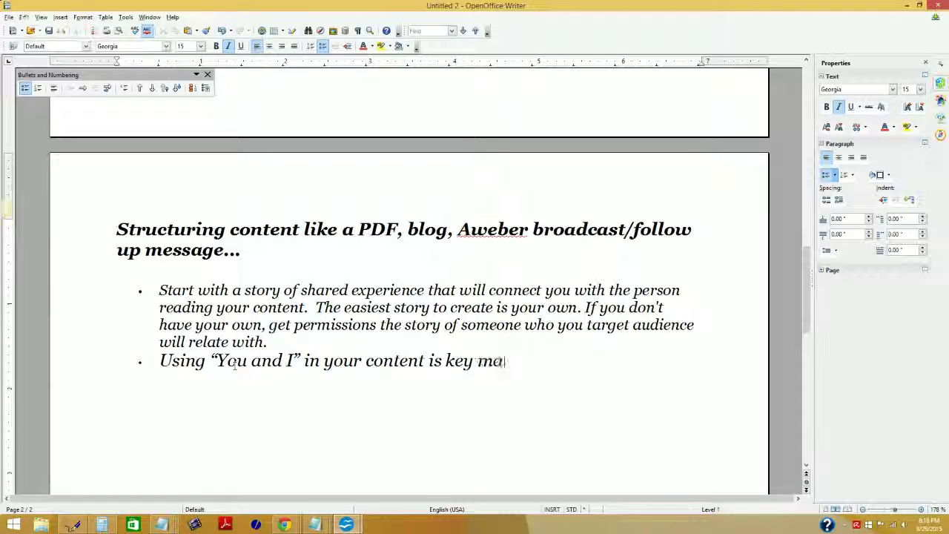
type("king a connection as well.")
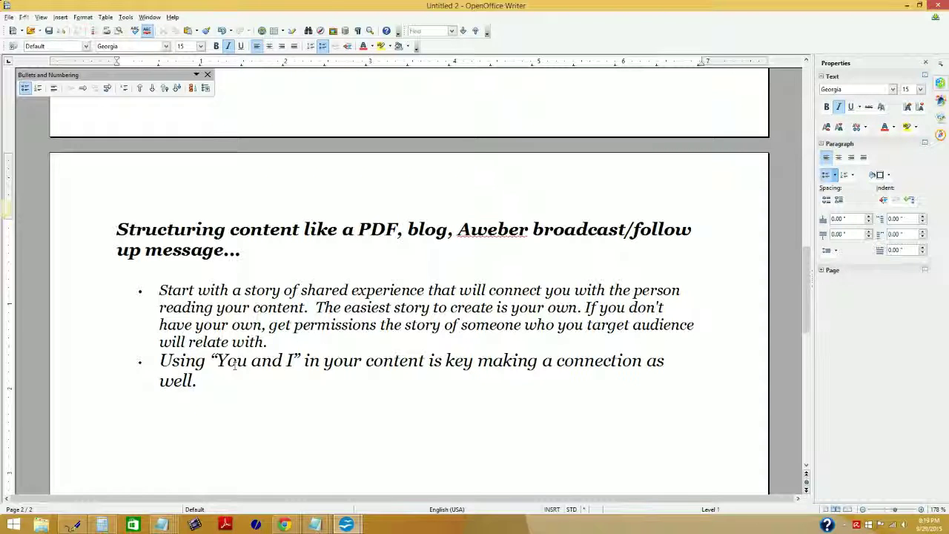
Set the "Using “You and I”" bullet's font size to 14 and remove the empty line below it.
left_click_drag(197, 381, 149, 359)
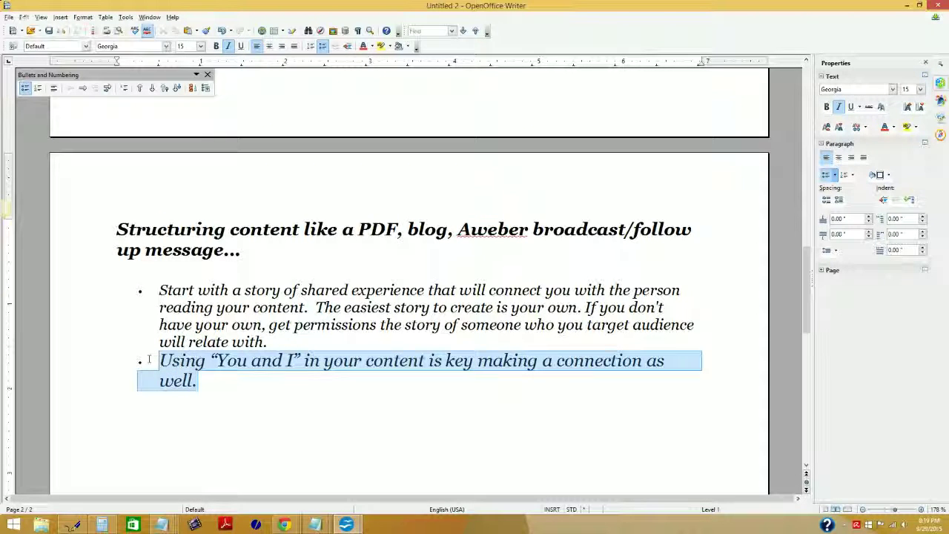
left_click(200, 46)
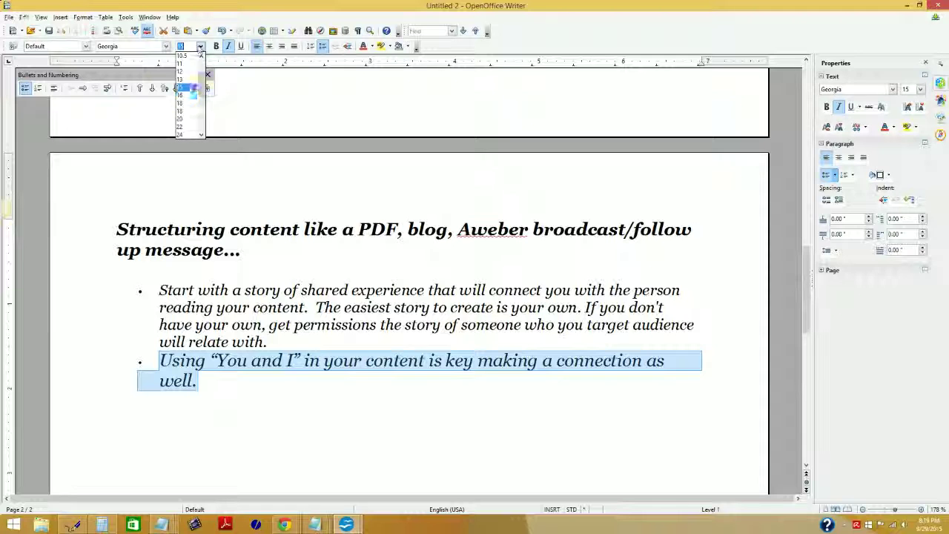
left_click(183, 72)
left_click(267, 415)
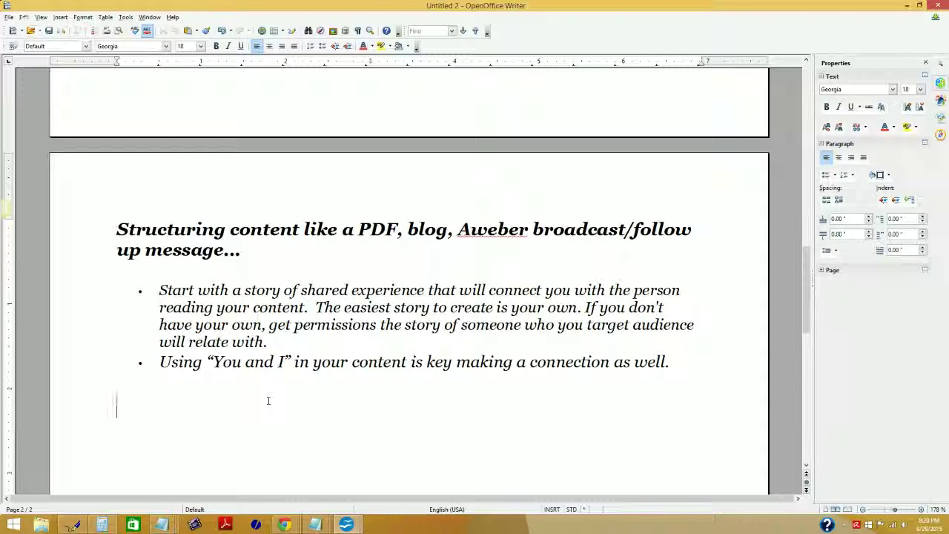
key("BackSpace")
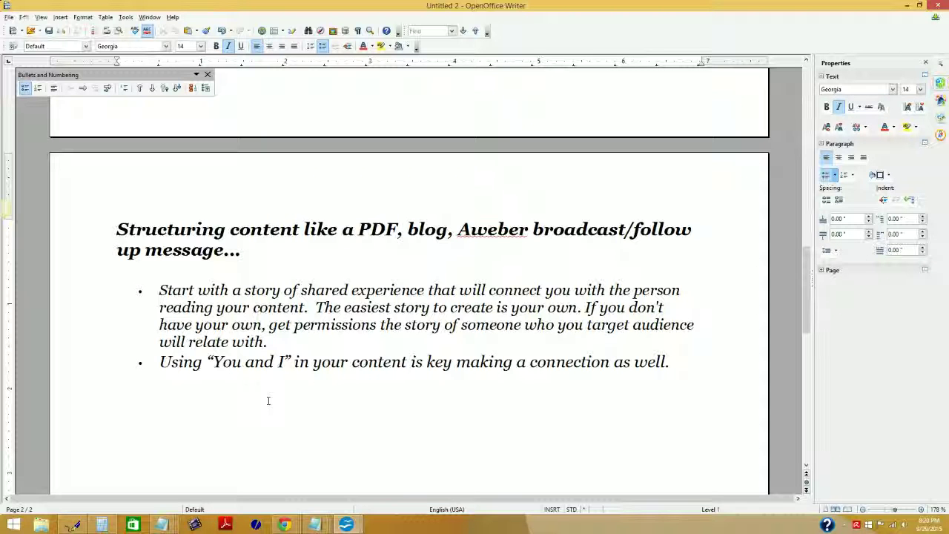
Insert a blank line between the two bullets and close the floating Bullets and Numbering controls.
left_click(281, 340)
key("shift+Return")
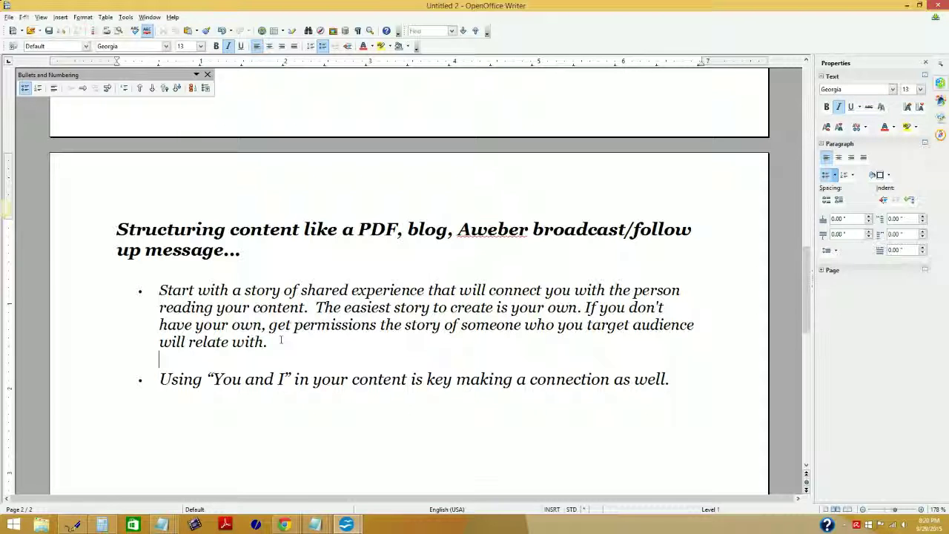
left_click(208, 74)
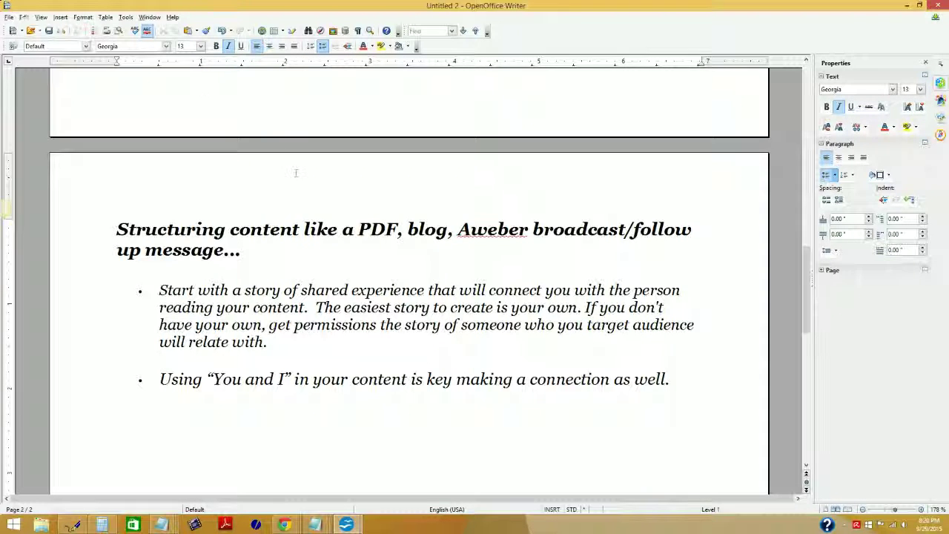
scroll(329, 203, "up", 2)
scroll(329, 201, "down", 1)
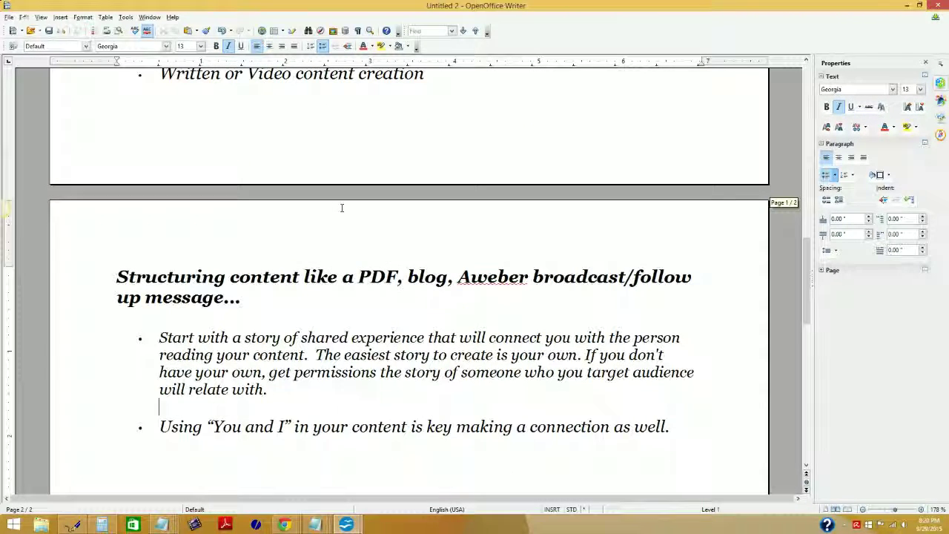
scroll(345, 209, "up", 1)
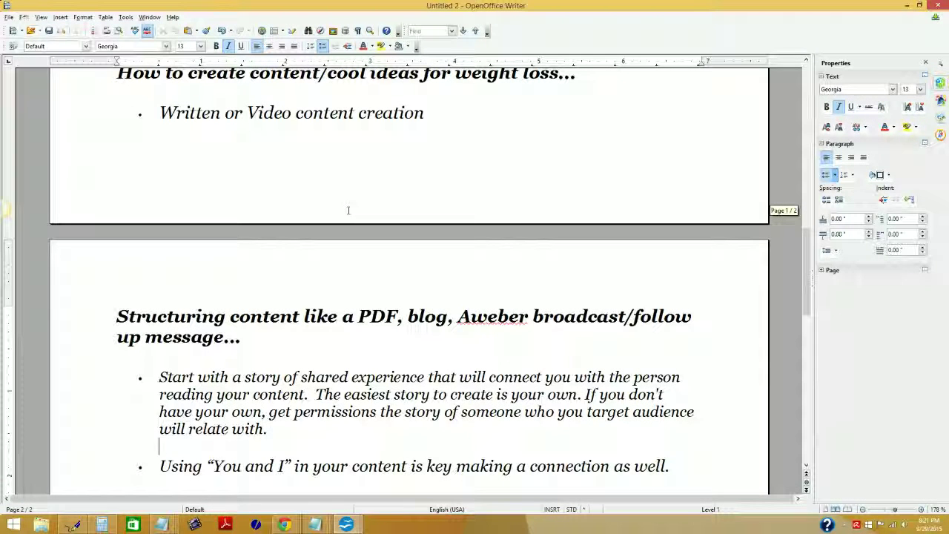
scroll(393, 213, "down", 1)
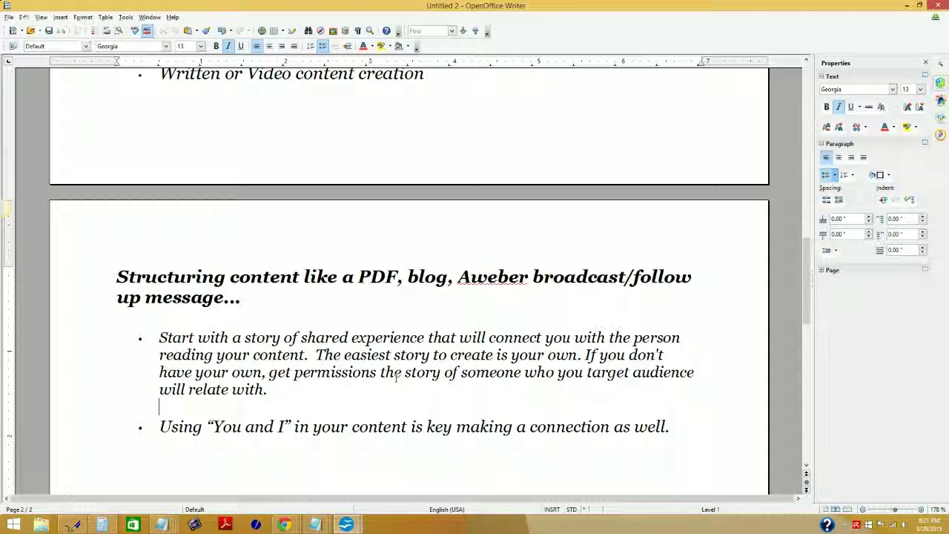
scroll(385, 365, "down", 2)
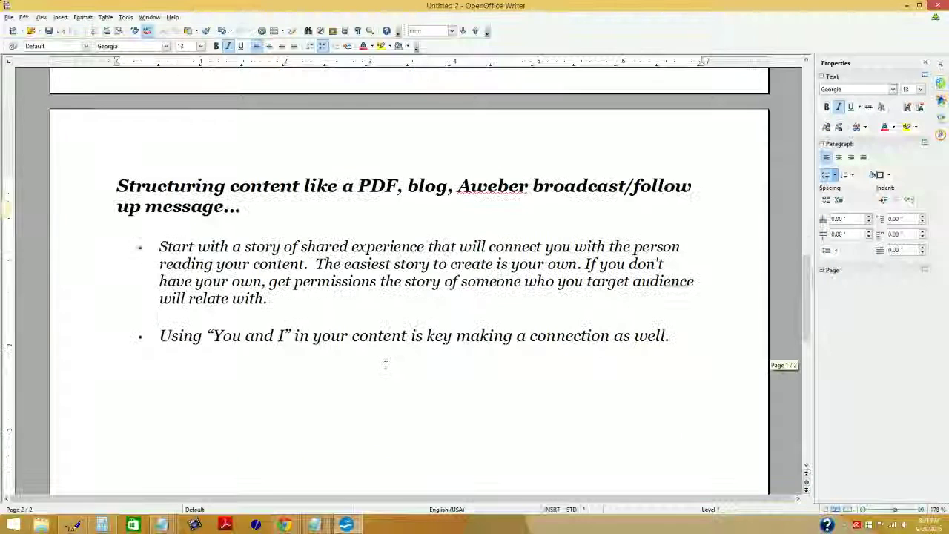
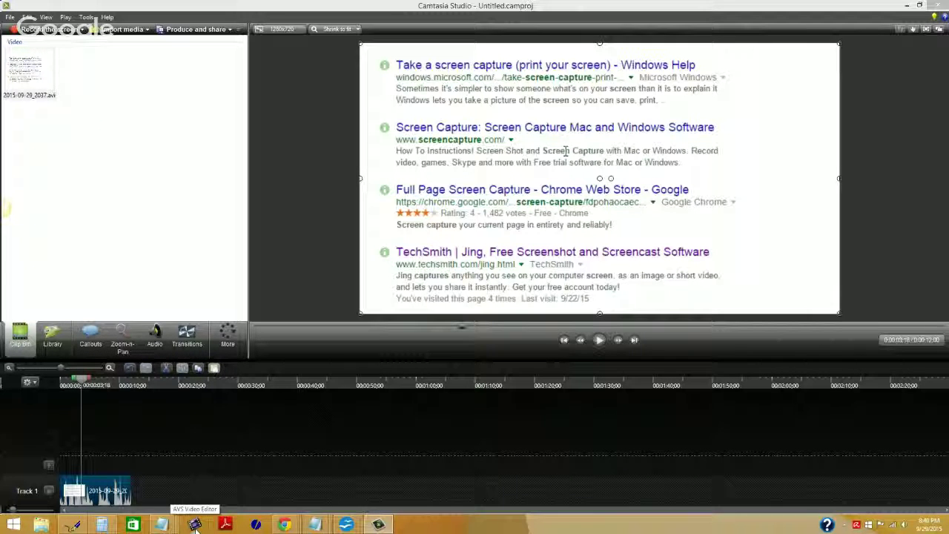
Switch to AVS Video Editor, dismiss the Start Project tip and open the media import dialog.
left_click(195, 525)
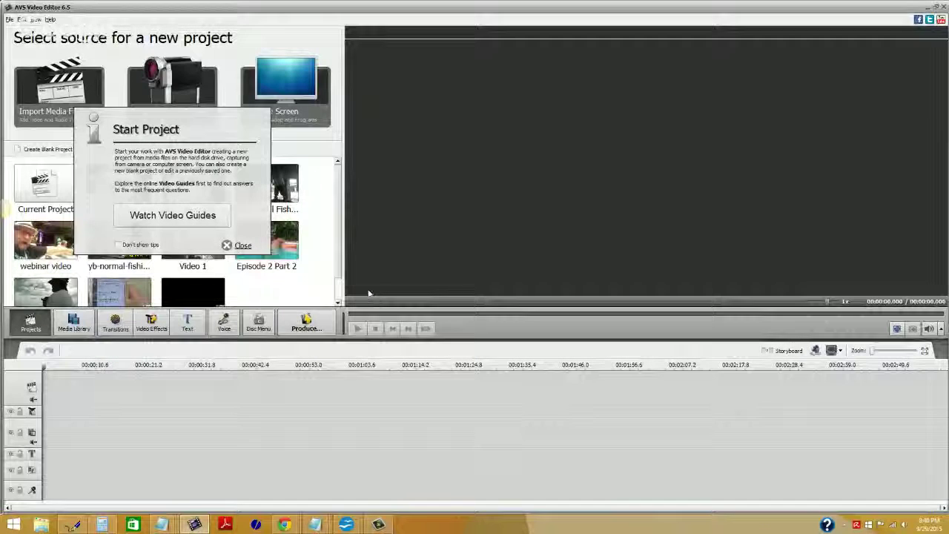
left_click(245, 246)
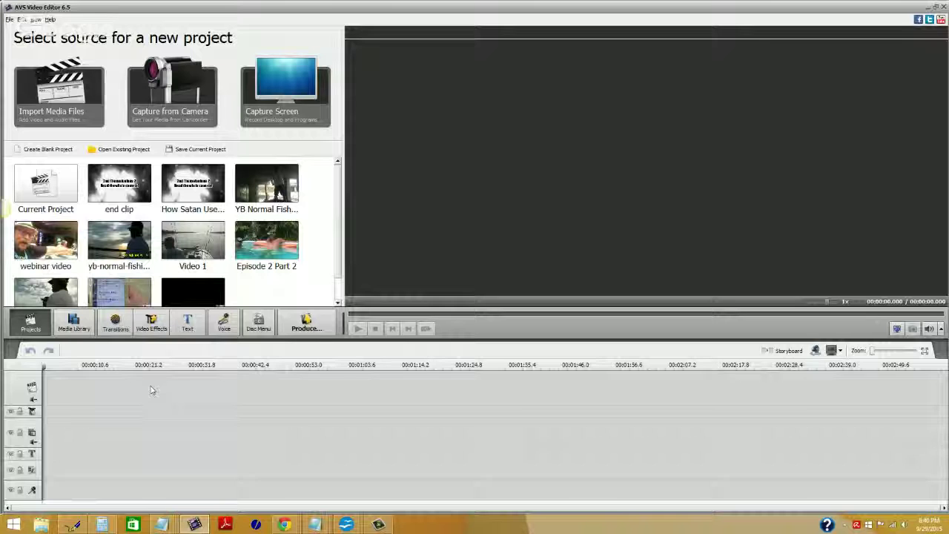
left_click(9, 19)
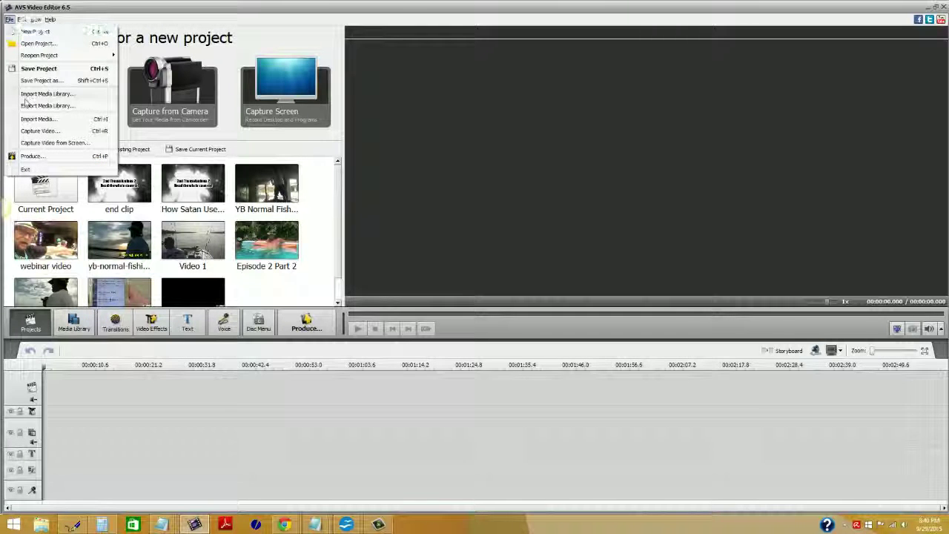
left_click(34, 118)
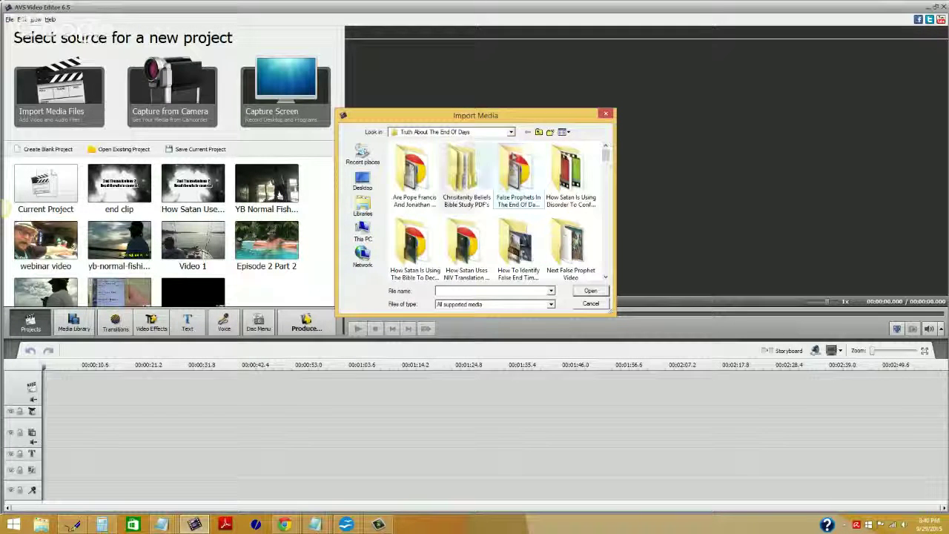
Import 2015-09-29_2037.avi from the Basic Video Creation folder, inside Academy Of Home Business and AHB 2 on the Desktop.
left_click(363, 181)
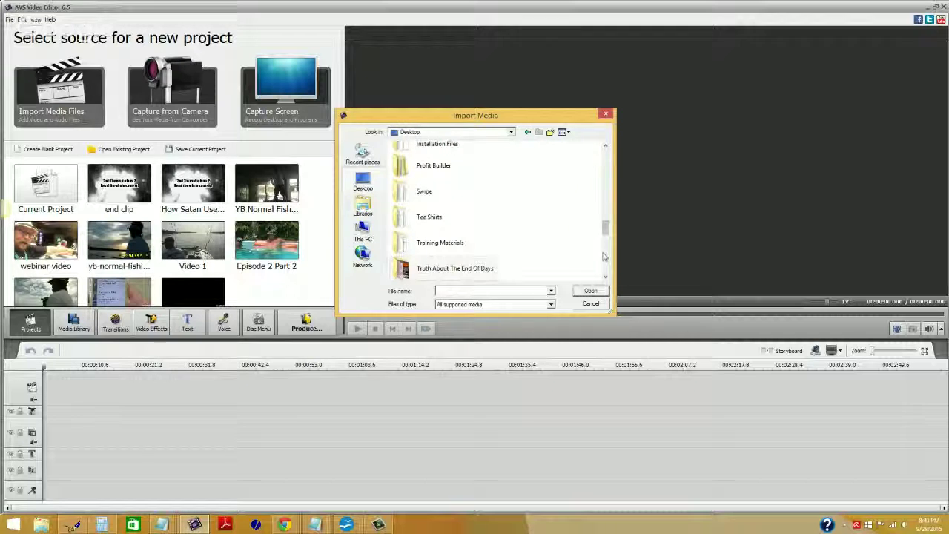
left_click_drag(604, 255, 604, 157)
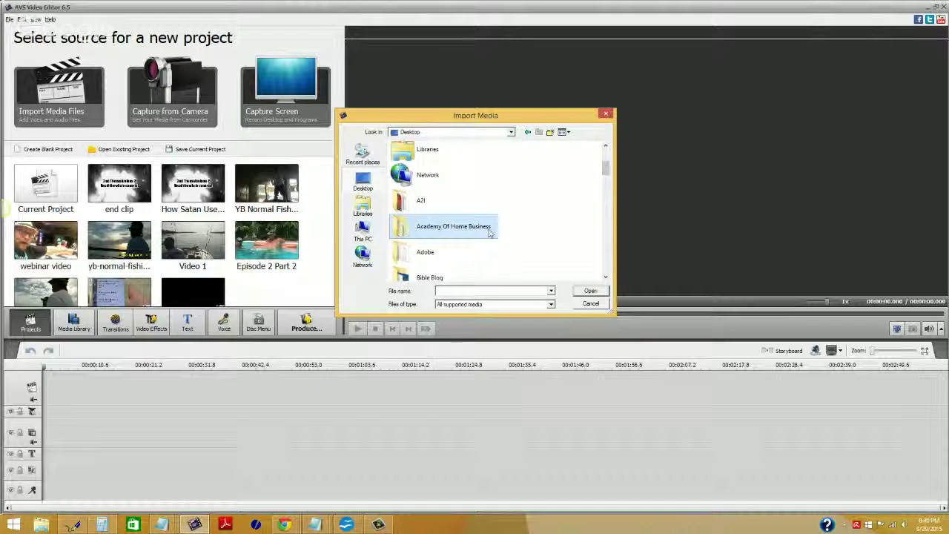
double_click(449, 226)
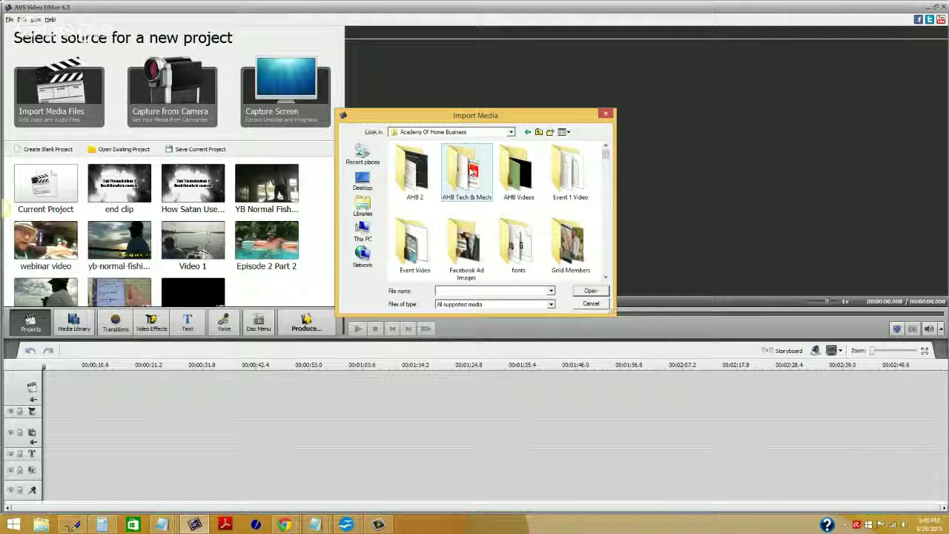
double_click(419, 173)
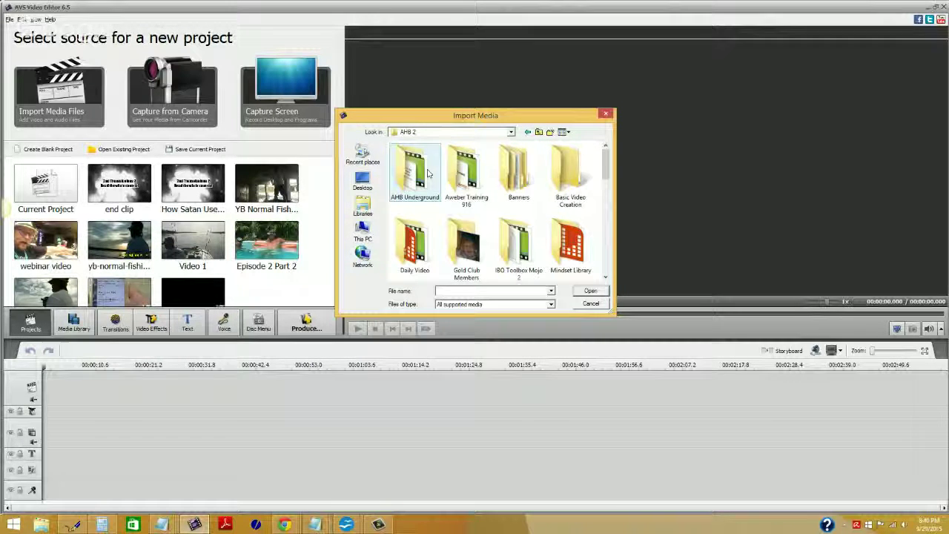
double_click(569, 170)
left_click(414, 176)
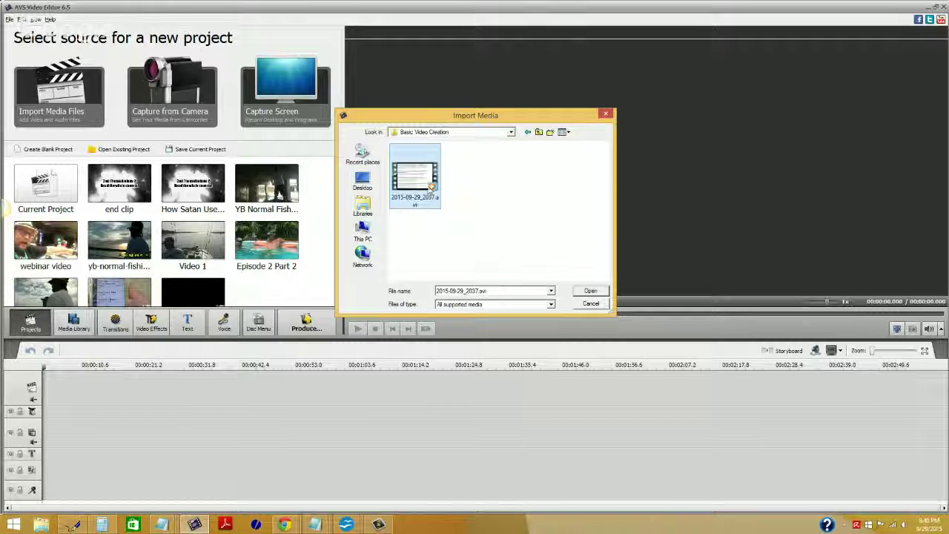
left_click(590, 291)
Place the 2015-09-29_2037 clip on the timeline with the project's aspect ratio matched to it, and briefly preview it.
left_click_drag(137, 68, 136, 394)
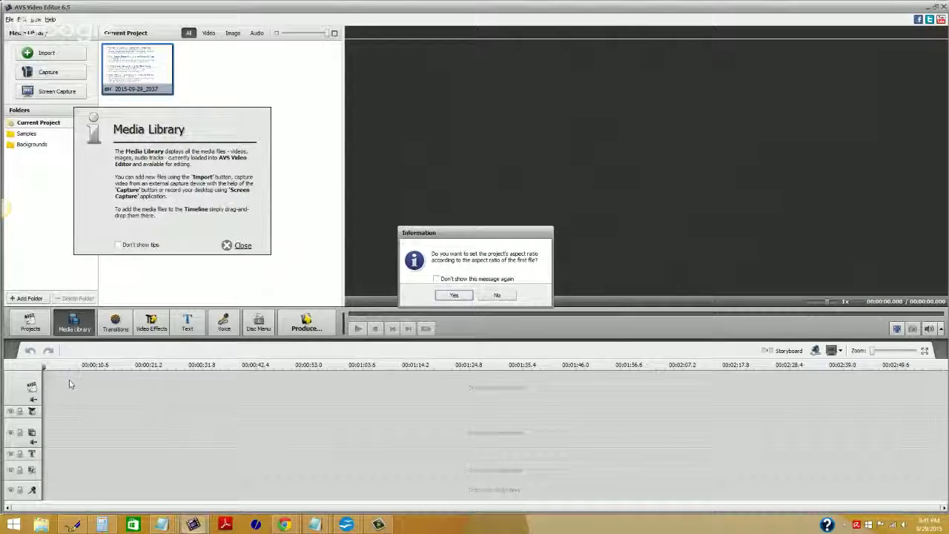
left_click(454, 295)
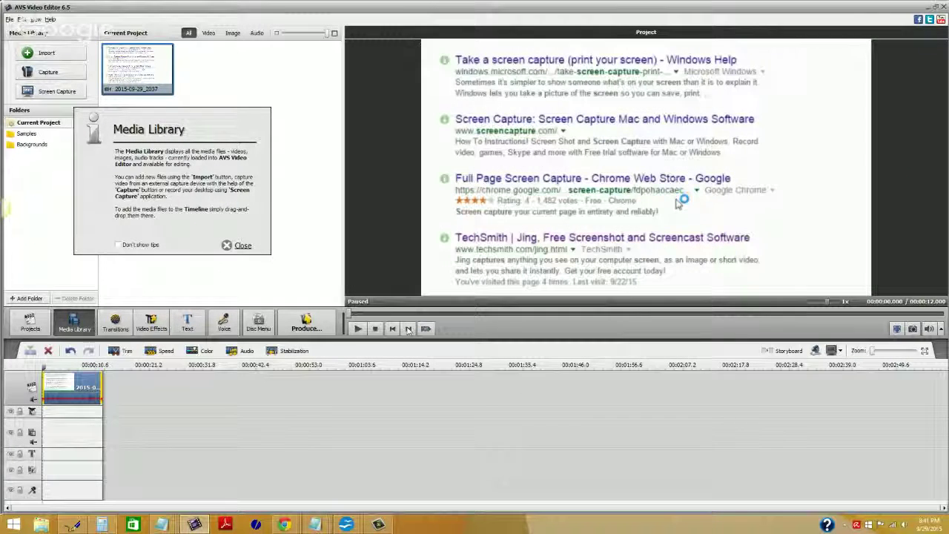
left_click(358, 330)
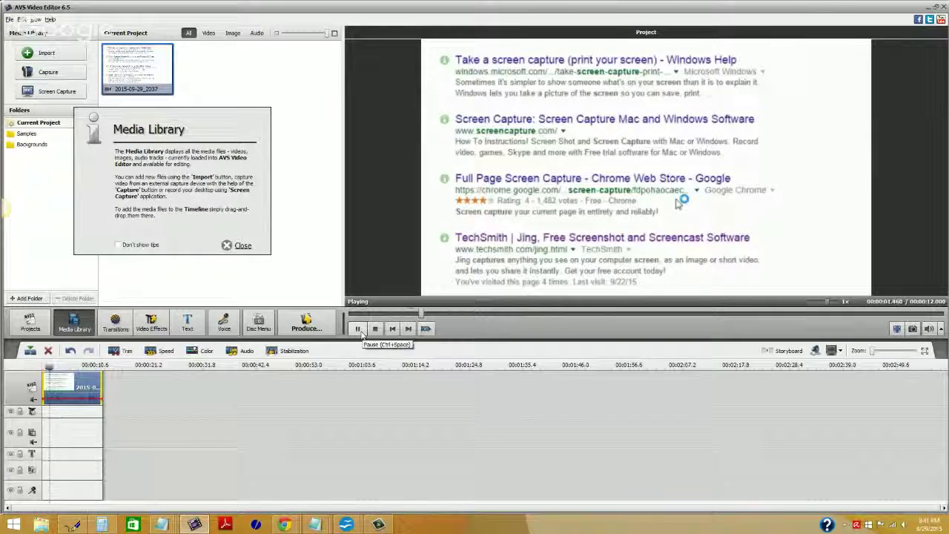
left_click(358, 331)
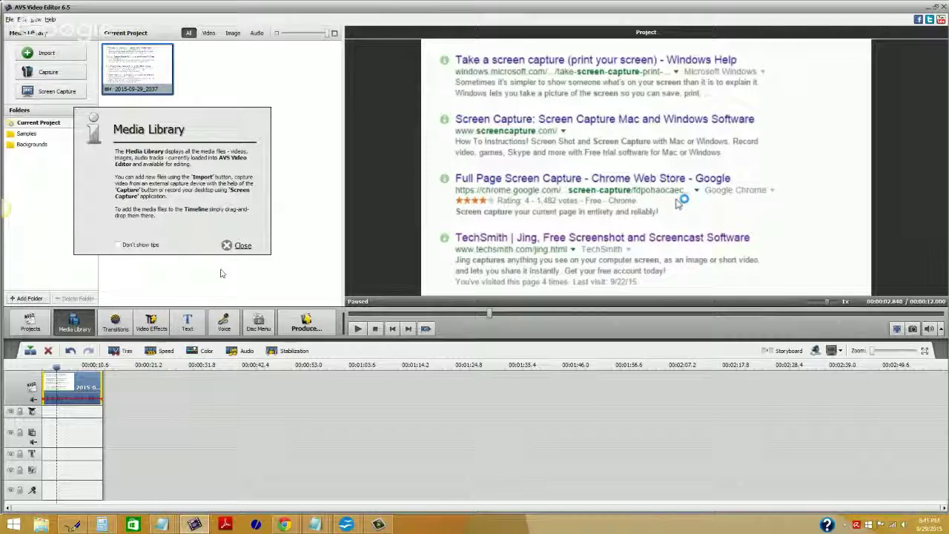
left_click(237, 245)
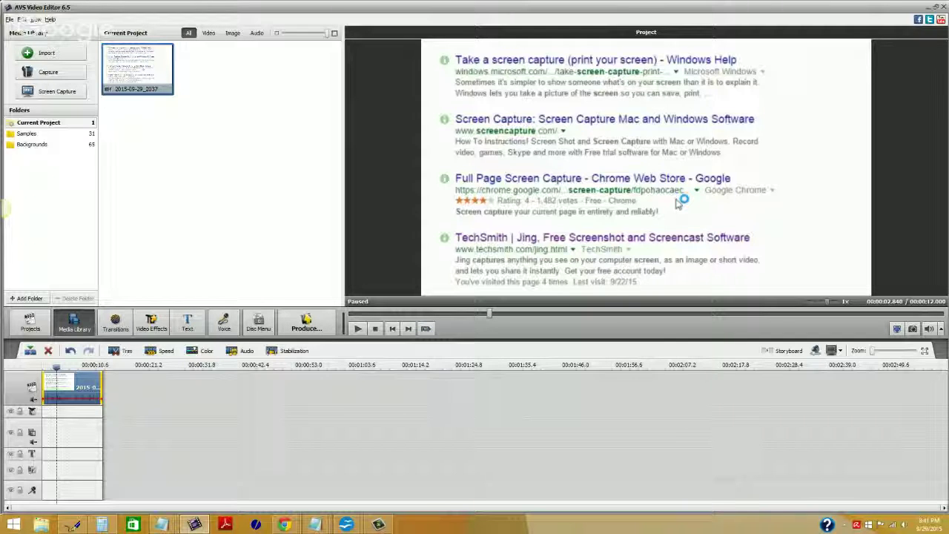
Switch briefly to Camtasia Studio and back, and close AVS Video Editor without saving the project.
left_click(378, 524)
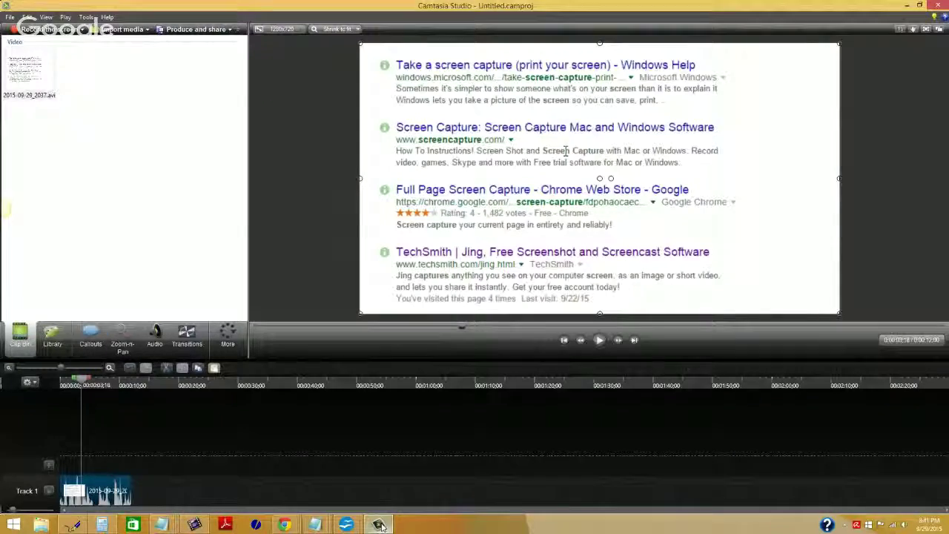
left_click(380, 524)
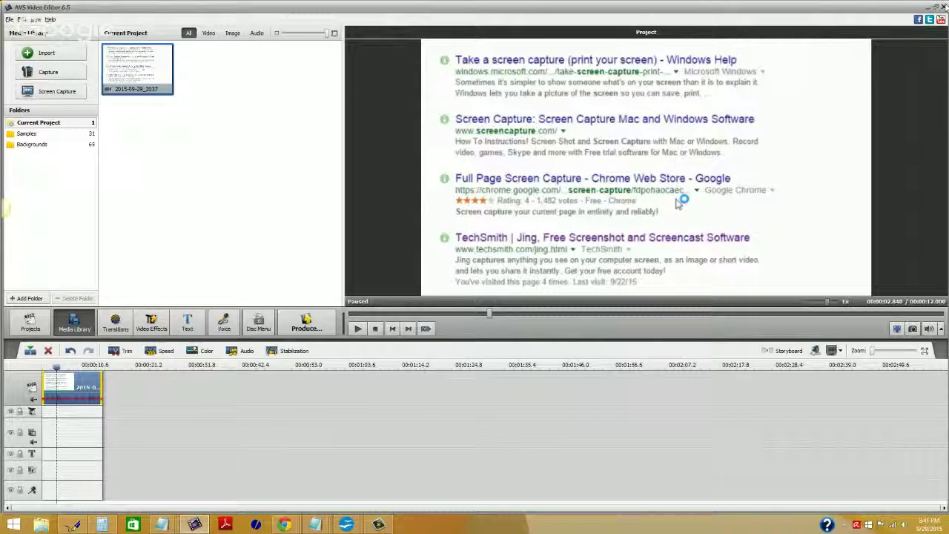
left_click(942, 7)
left_click(476, 285)
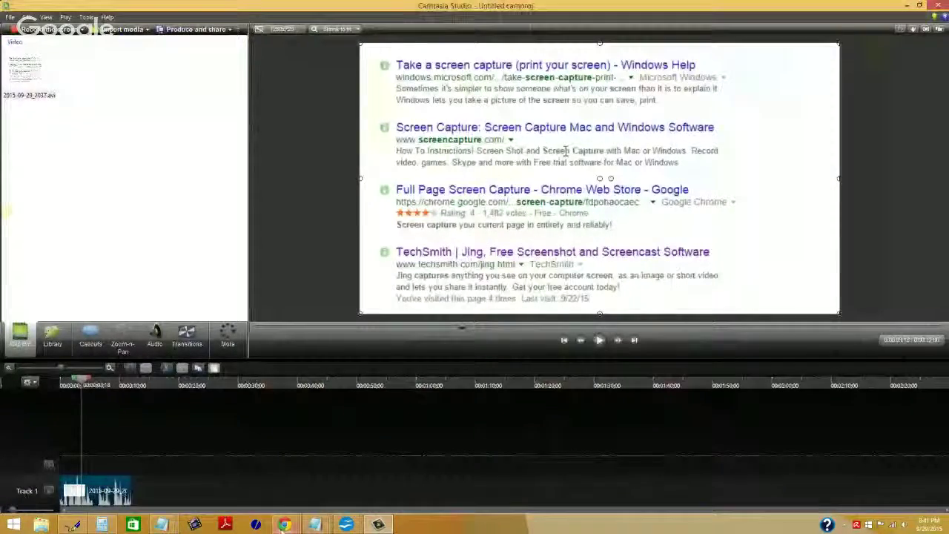
mouse_move(284, 525)
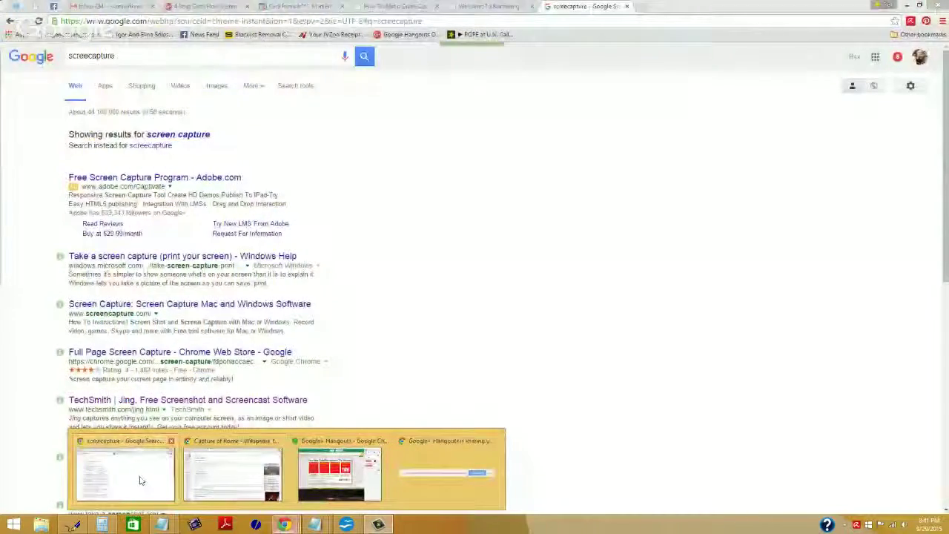
left_click(141, 480)
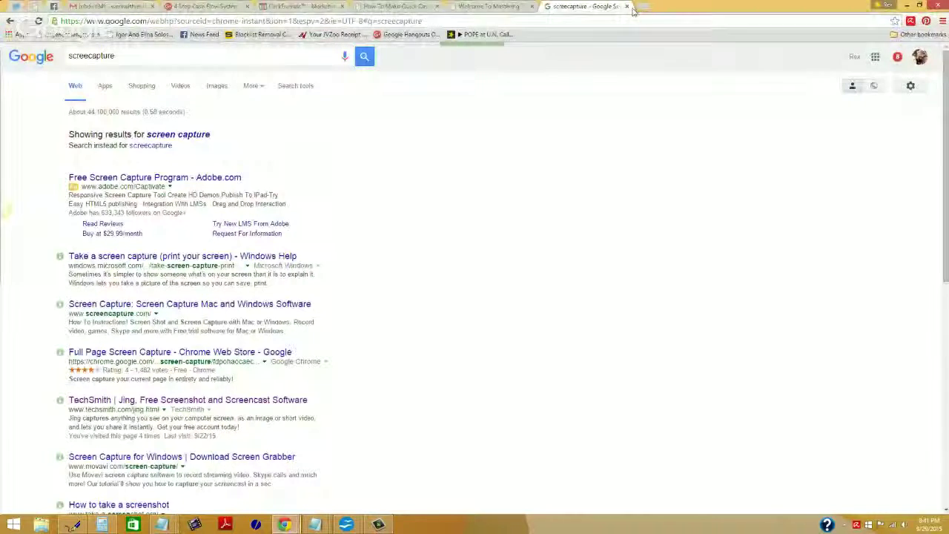
left_click(642, 7)
type("www.")
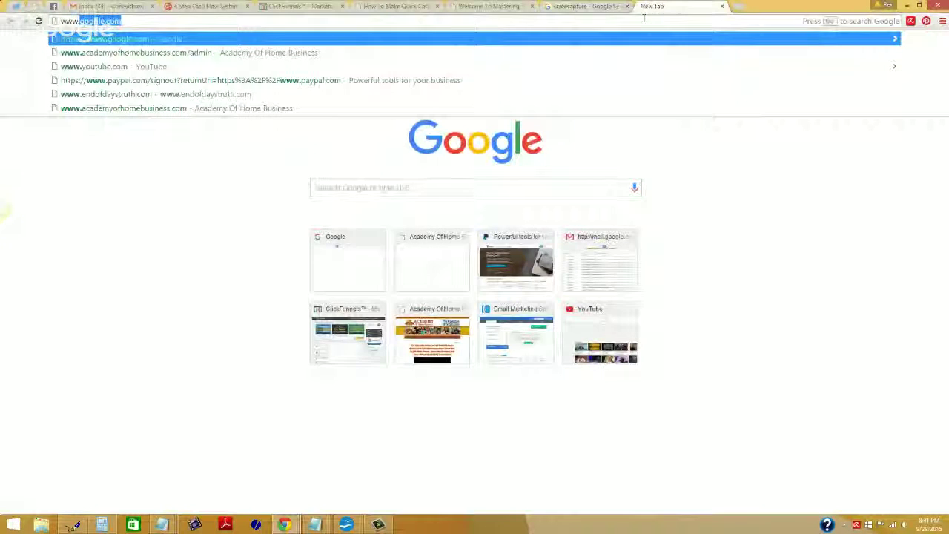
type("te")
key("Return")
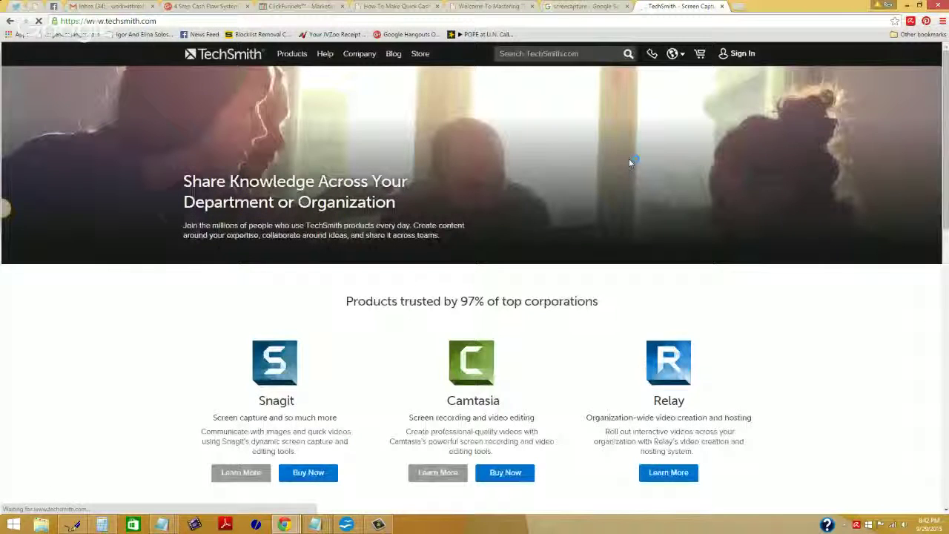
mouse_move(303, 56)
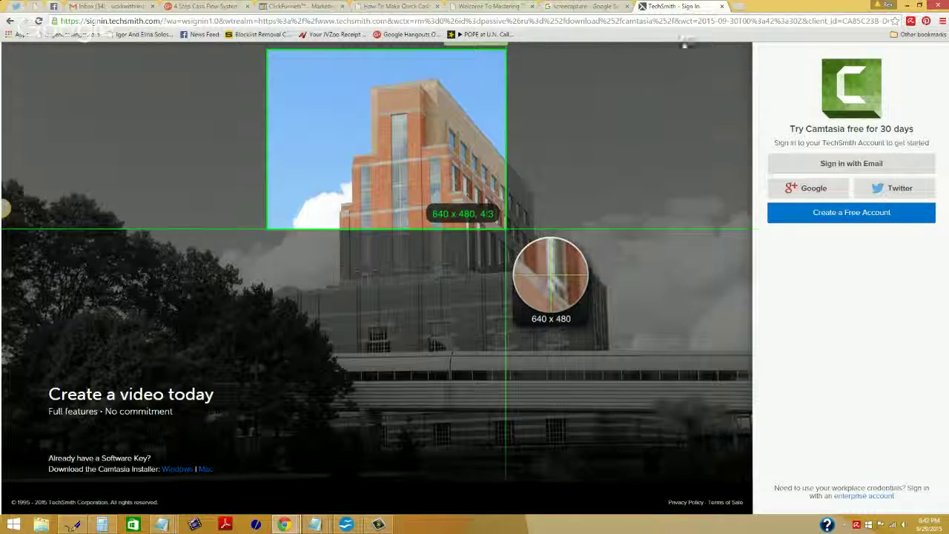
left_click(723, 7)
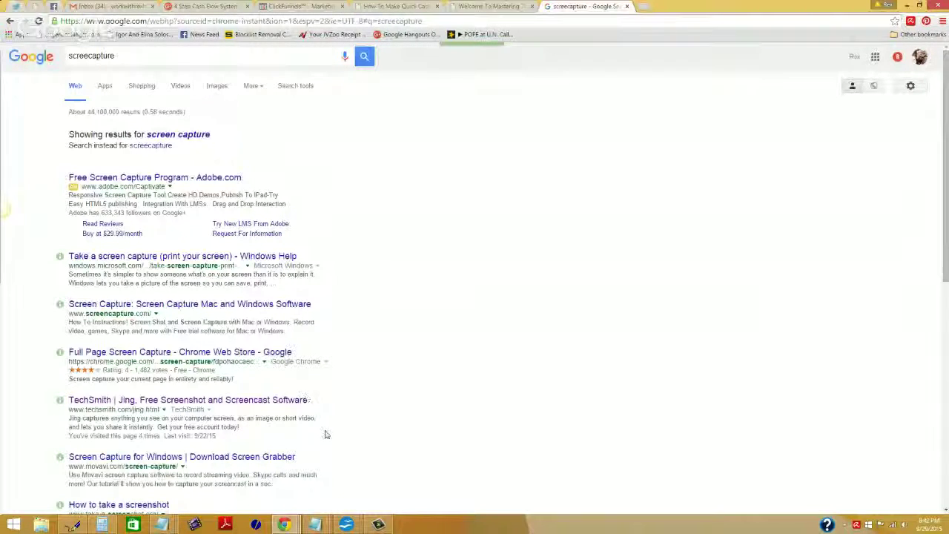
Switch to Camtasia Studio, delete the 2015-09-29_2037.avi clip from Track 1 and the clip bin, and return the playhead to the start.
left_click(374, 526)
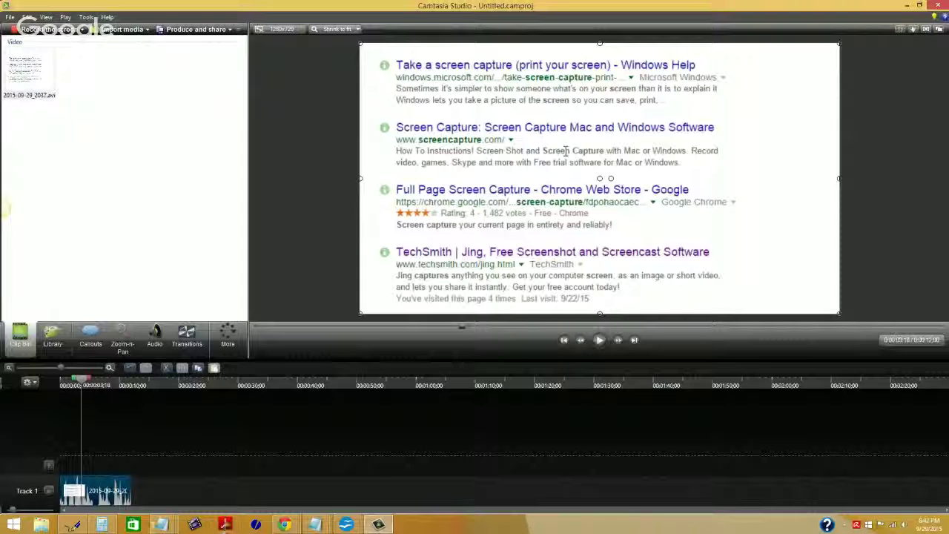
left_click(108, 492)
key("Delete")
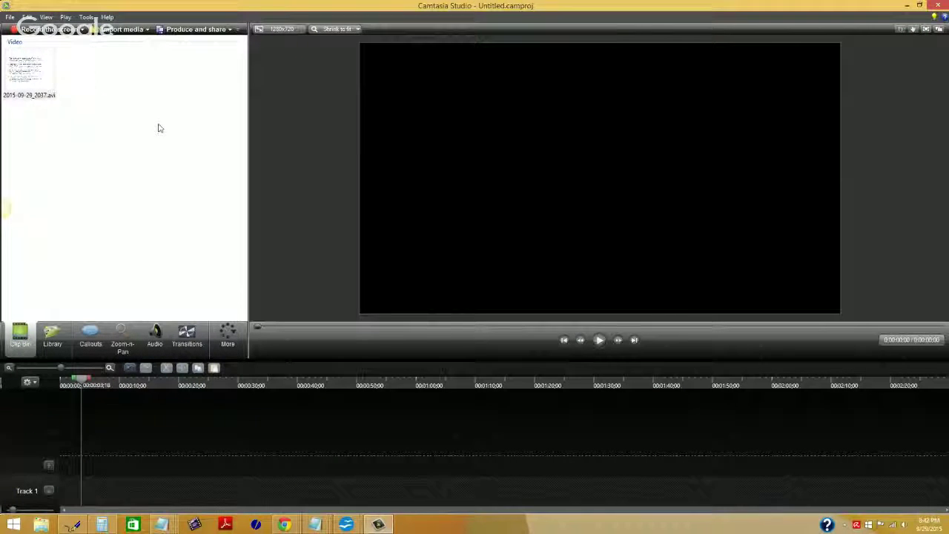
left_click(42, 74)
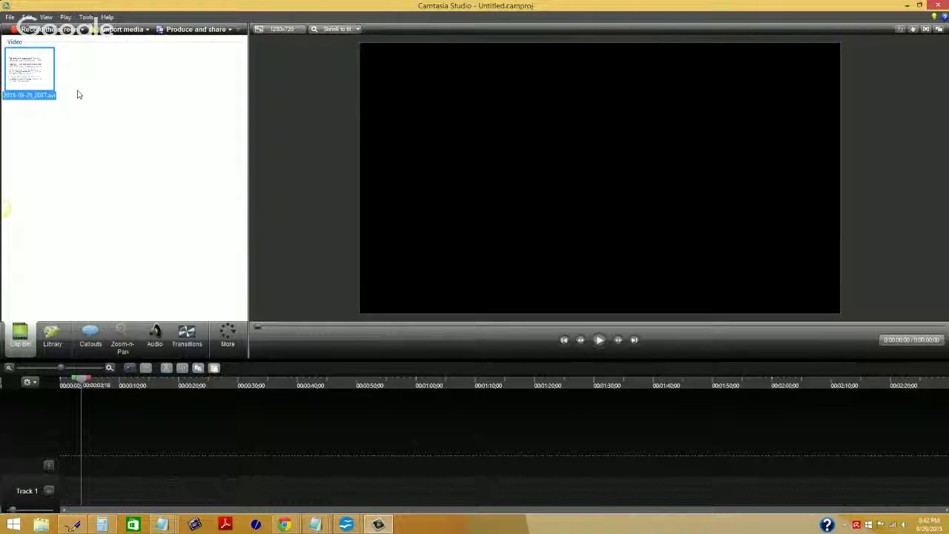
key("Delete")
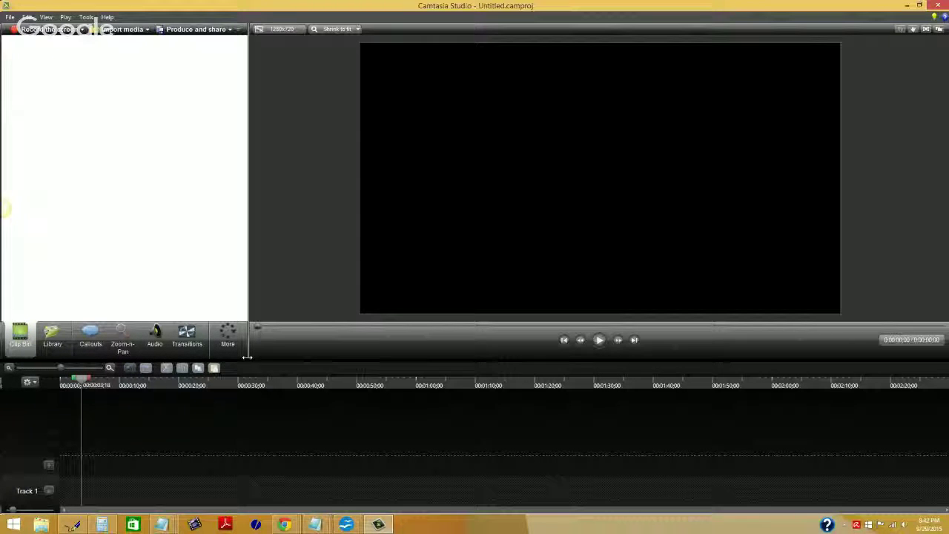
left_click_drag(83, 381, 42, 383)
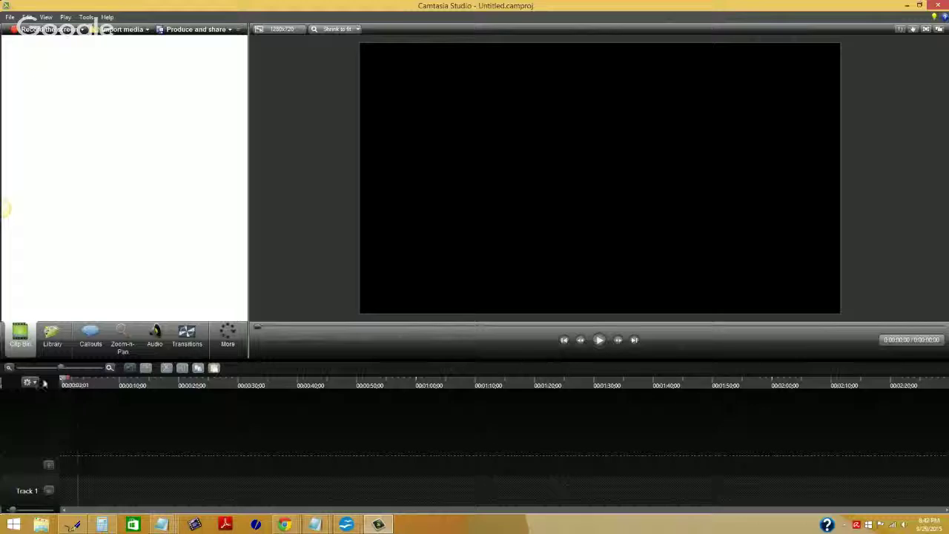
Switch to the Untitled 2 document in OpenOffice Writer and review the target audience section on page 1.
mouse_move(328, 524)
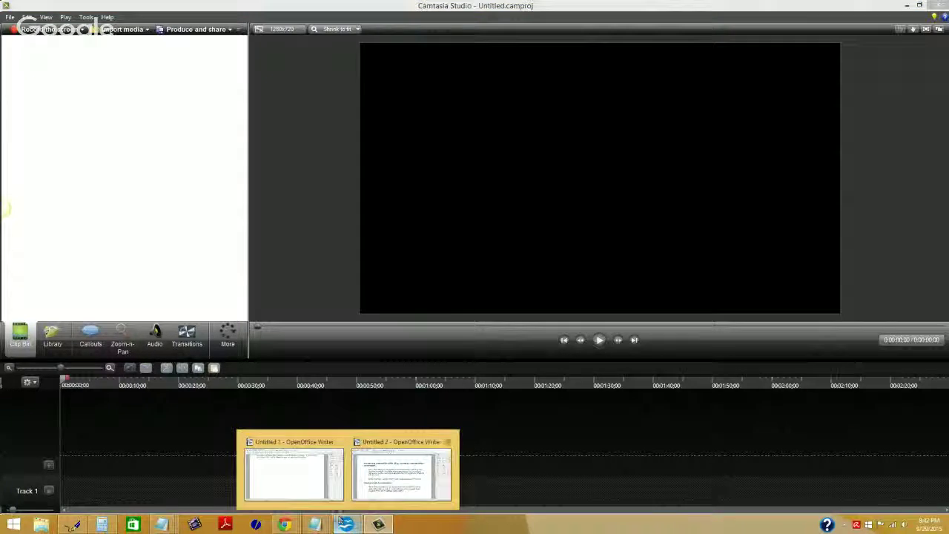
left_click(376, 483)
scroll(374, 488, "up", 15)
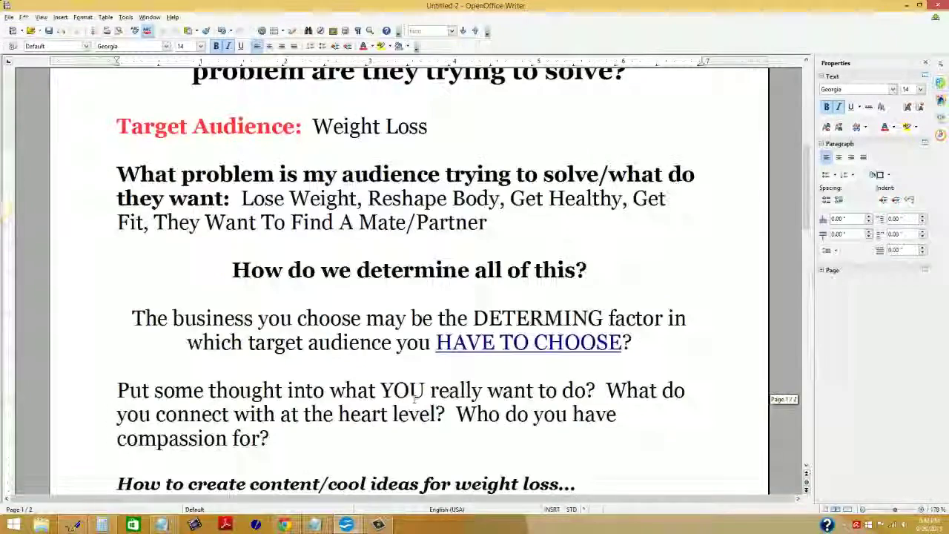
scroll(413, 395, "down", 5)
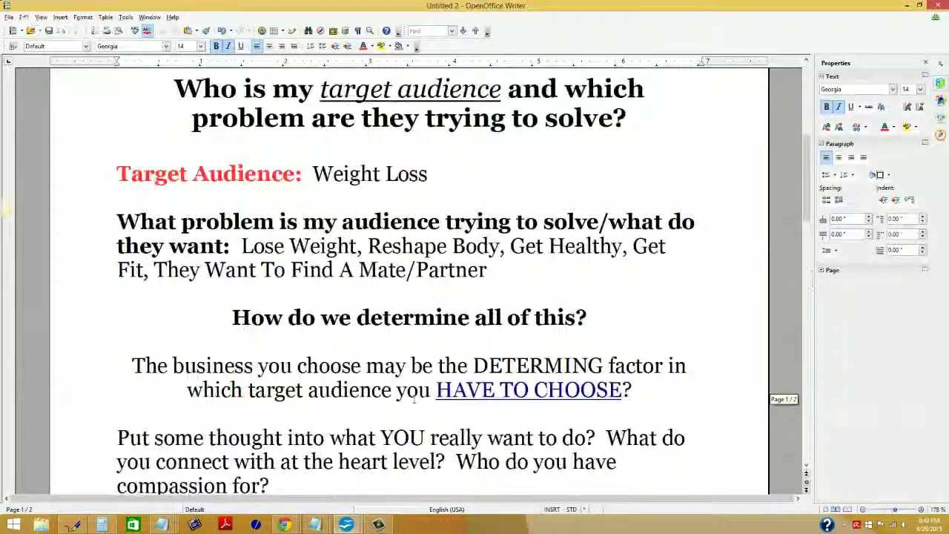